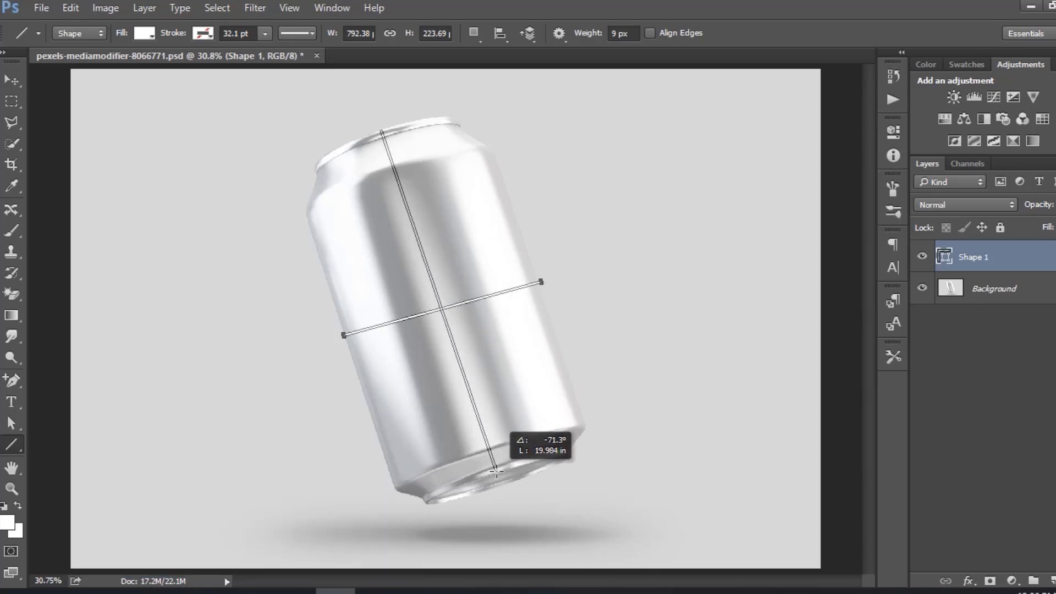
- Delete the two guide-line shape layers drawn across the can
left_click(10, 79)
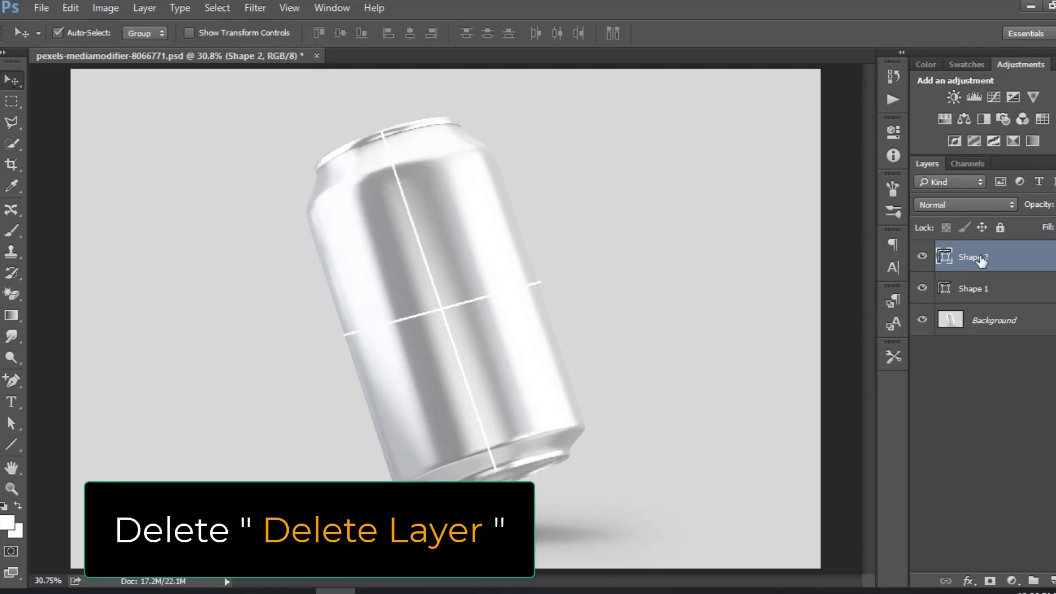
key("Delete")
key("Delete")
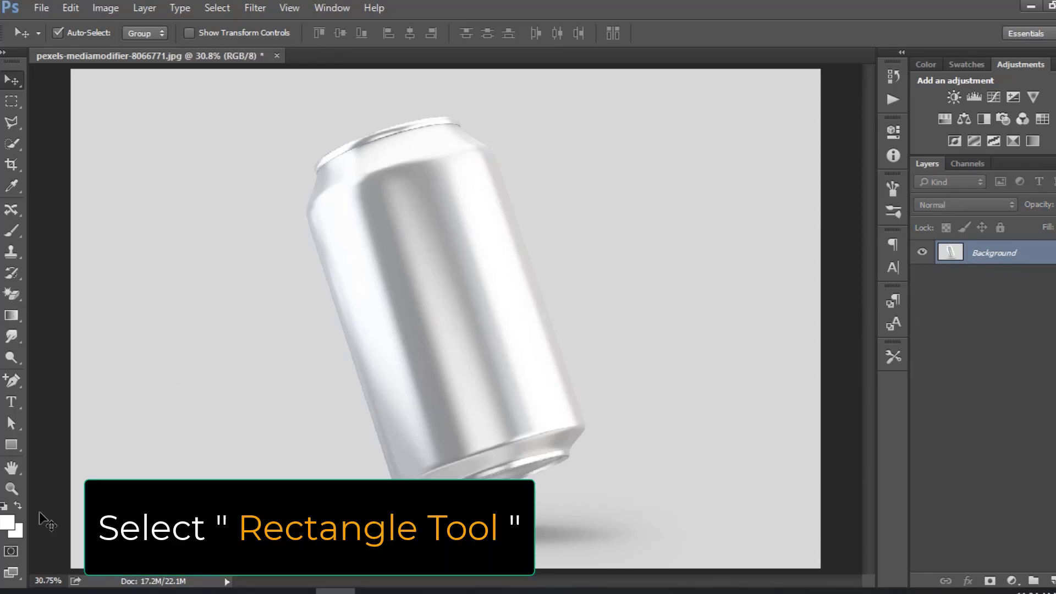
- Create a rectangle shape 795 px wide and 1390 px high over the can
left_click(11, 444)
left_click(55, 443)
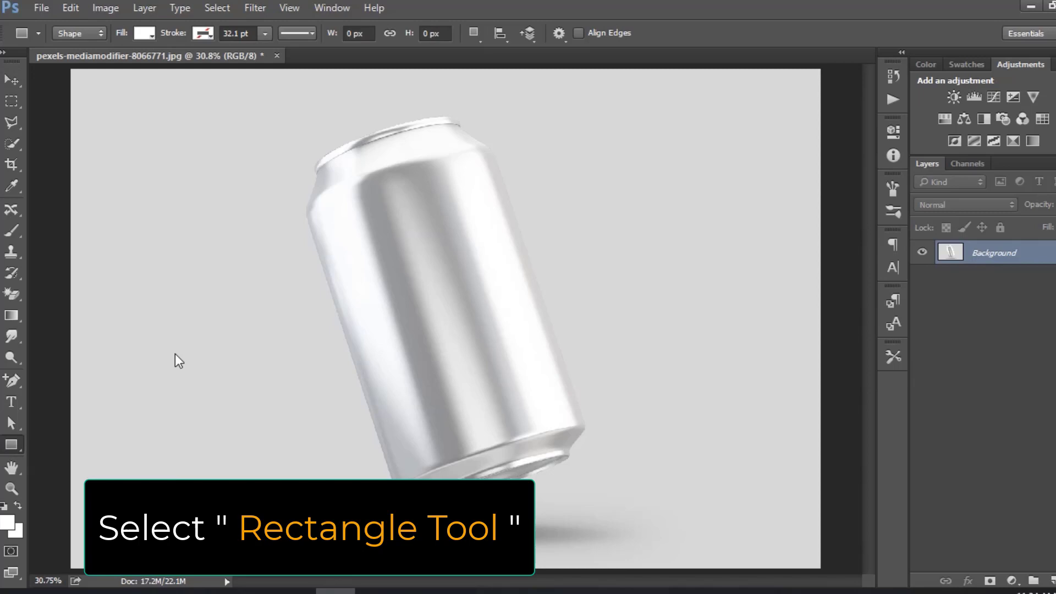
left_click(362, 225)
left_click(505, 192)
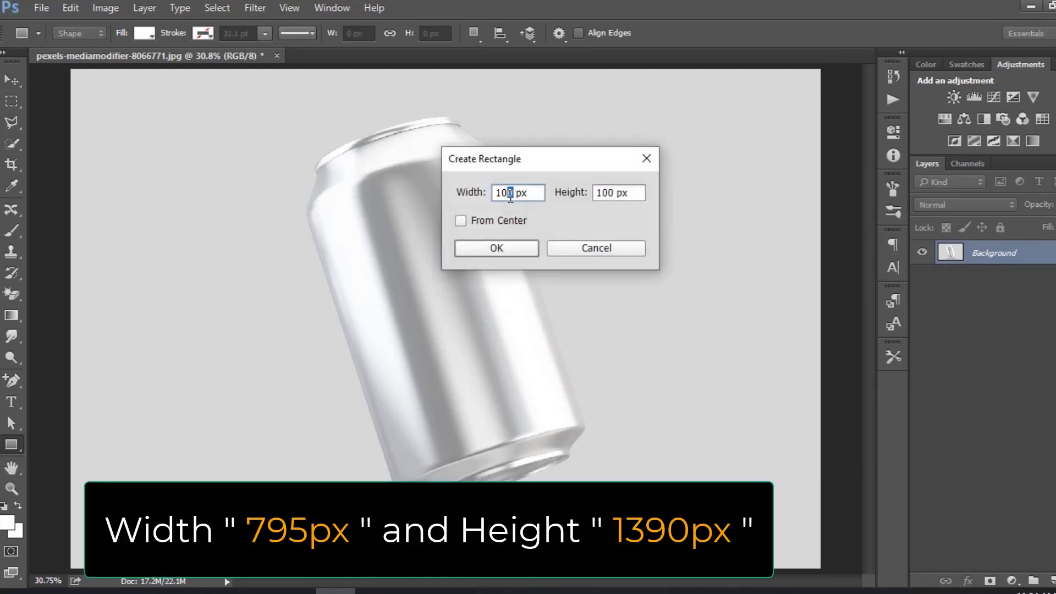
left_click_drag(511, 194, 406, 187)
type("7956")
key("BackSpace")
left_click(618, 194)
double_click(614, 194)
type("1390")
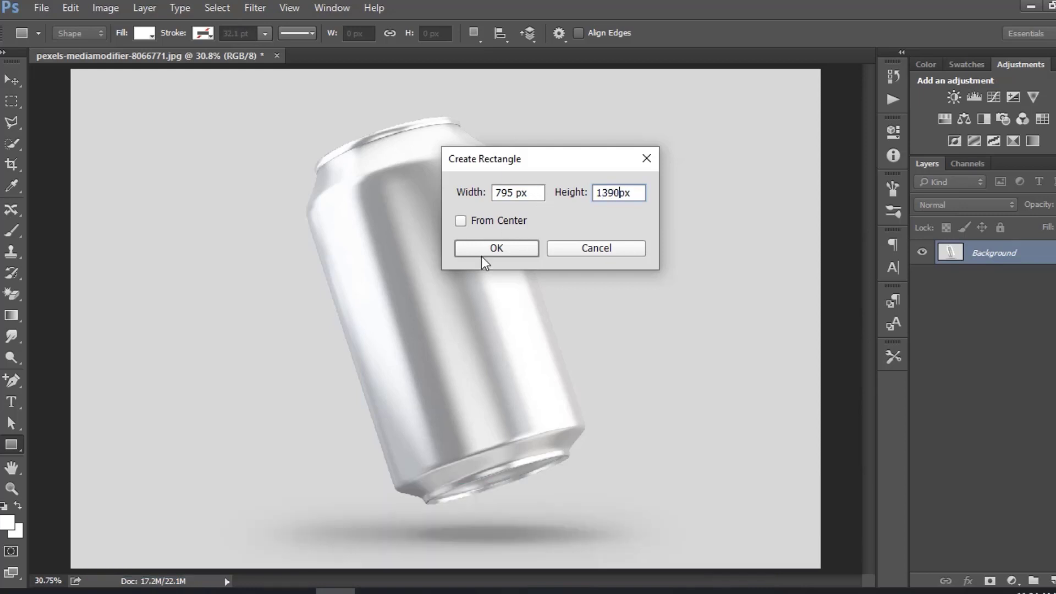
left_click(482, 254)
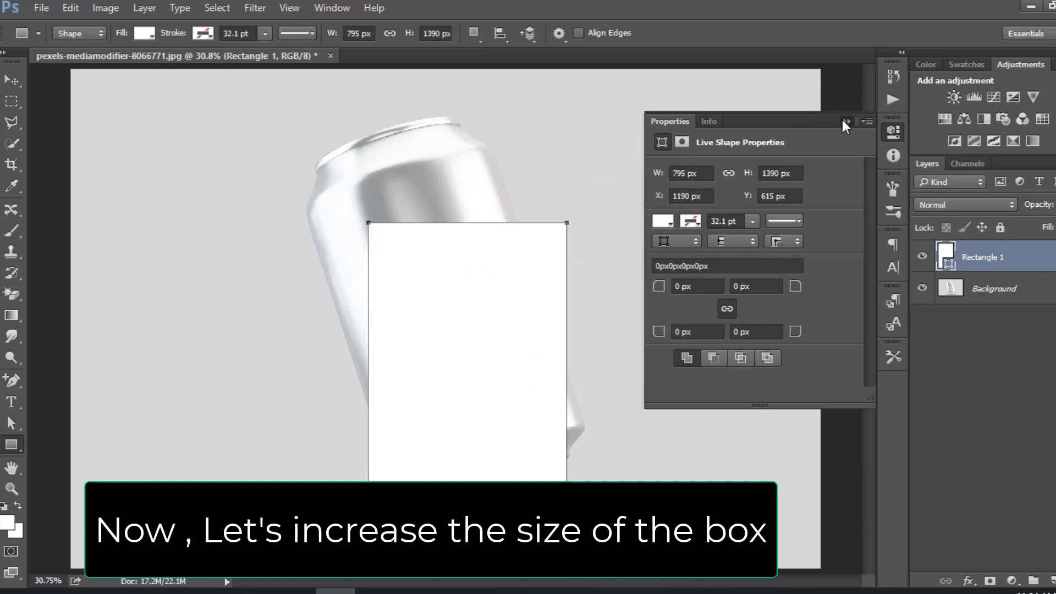
left_click(844, 120)
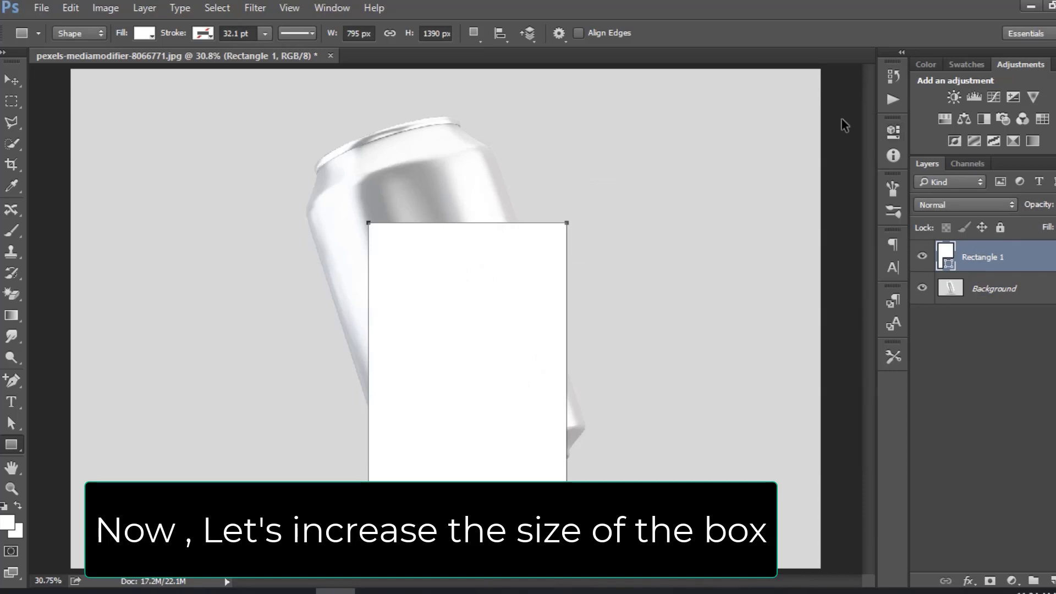
- Enlarge the rectangle proportionally to about 109% and move it up over the can
key("ctrl+t")
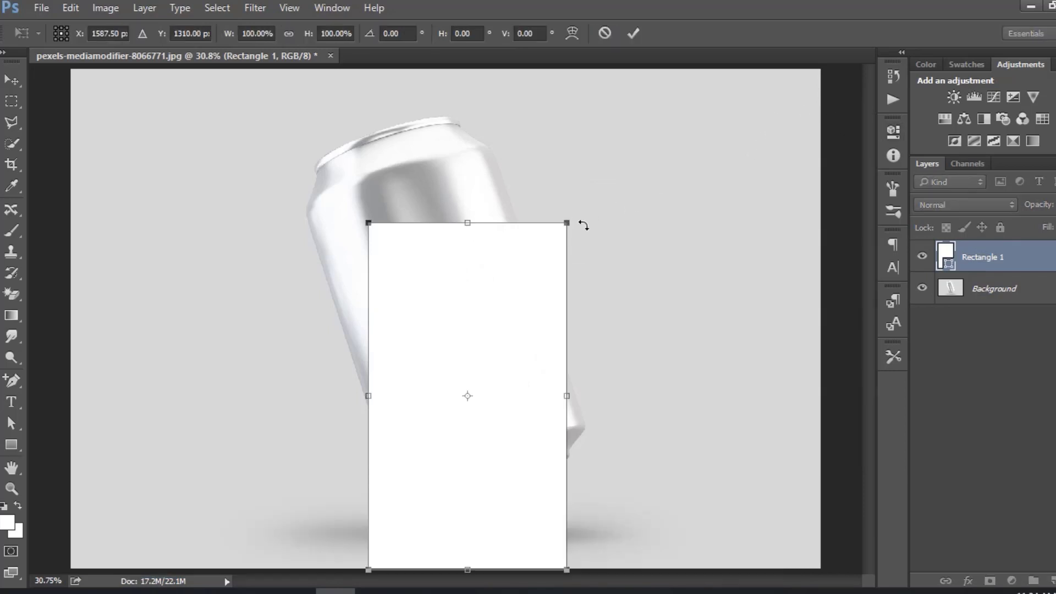
left_click_drag(566, 222, 592, 200)
left_click_drag(520, 310, 499, 229)
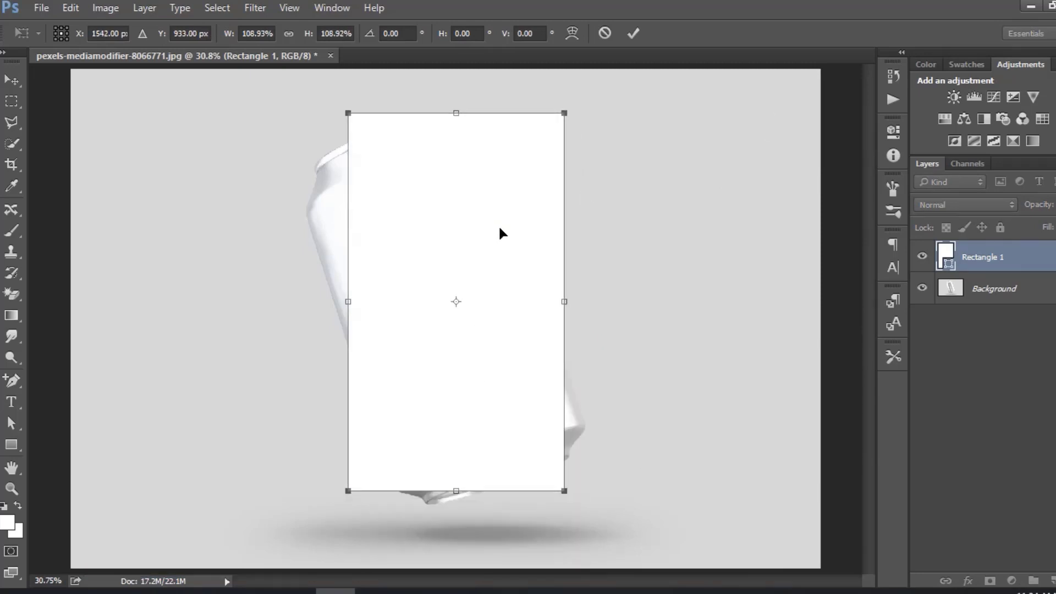
left_click(635, 34)
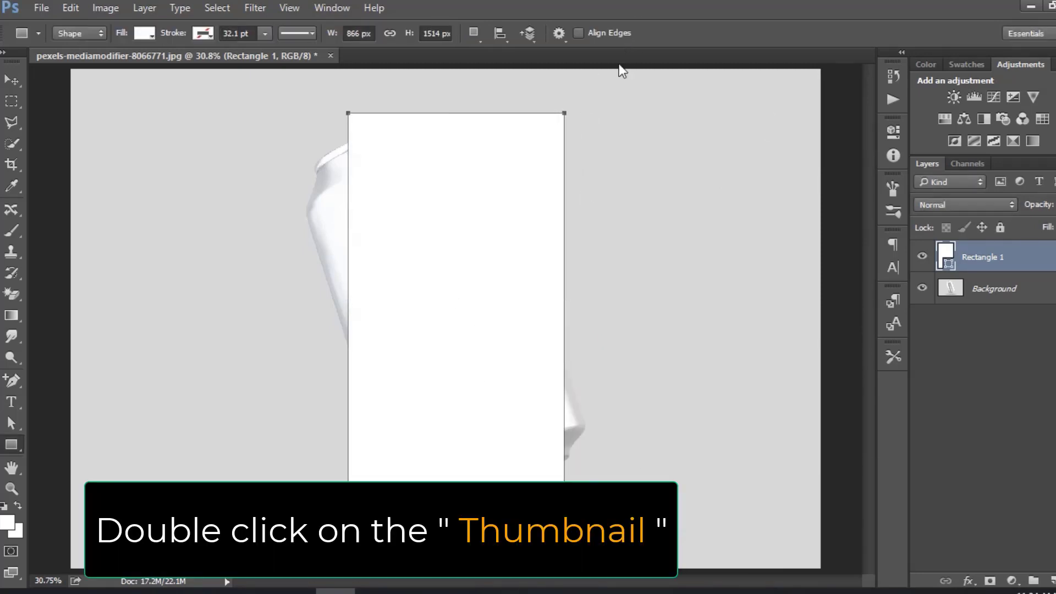
- Change the rectangle's fill to an orange-red with 75% saturation and 96% brightness
double_click(945, 255)
left_click(602, 312)
mouse_move(601, 311)
left_mouse_down()
mouse_move(552, 293)
mouse_move(570, 290)
left_mouse_up()
left_click(785, 272)
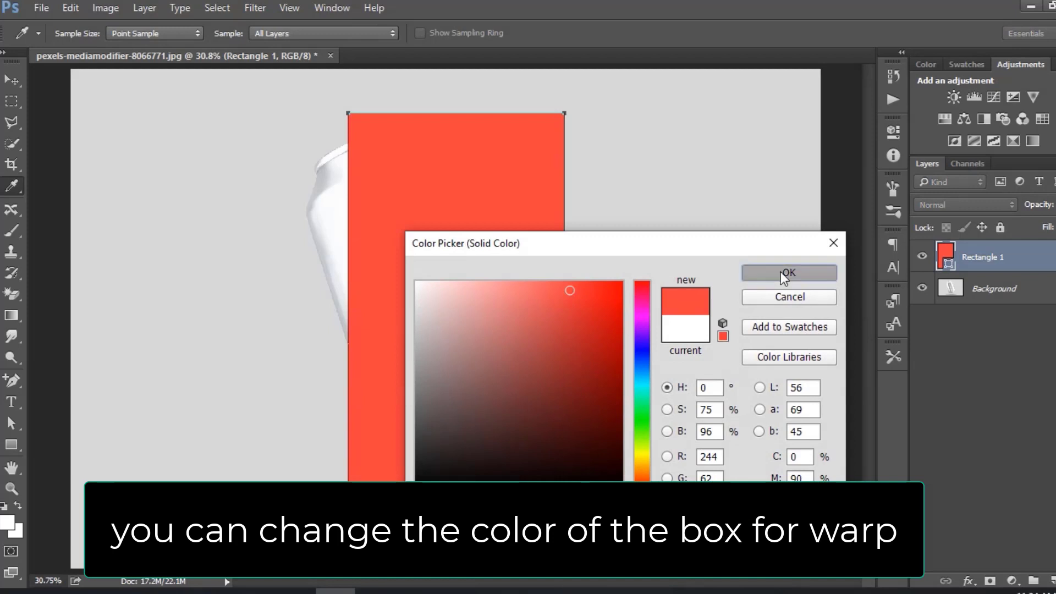
- Convert the rectangle layer to a Smart Object and open its contents for editing
left_click(5, 83)
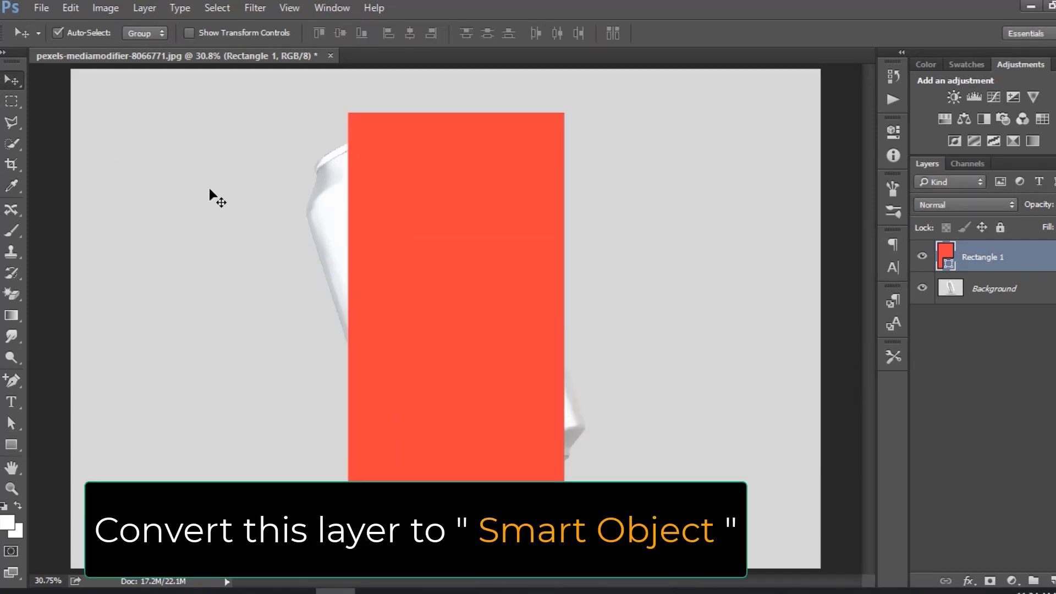
right_click(1011, 253)
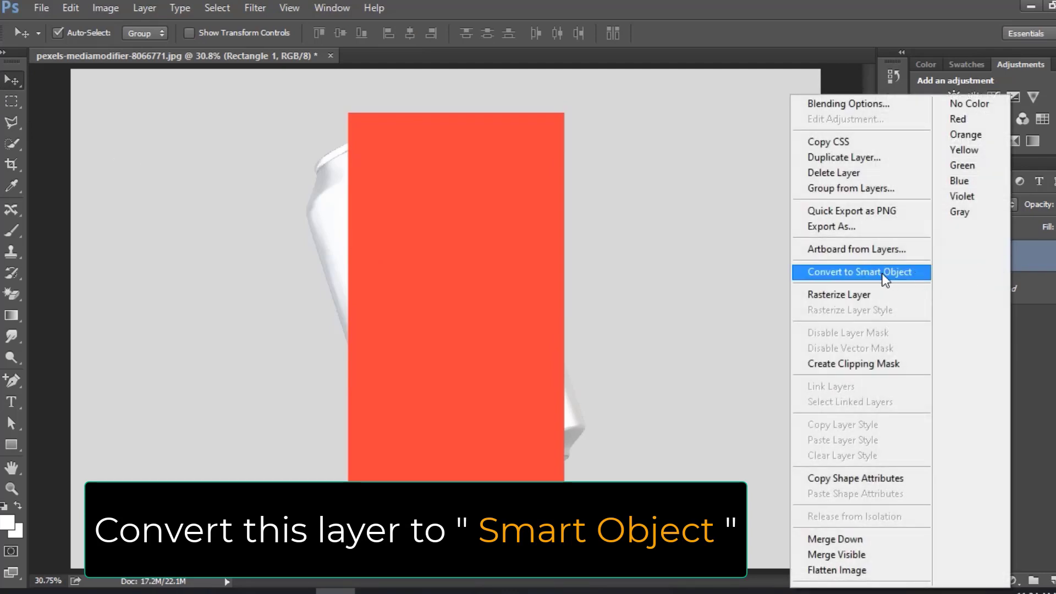
left_click(861, 271)
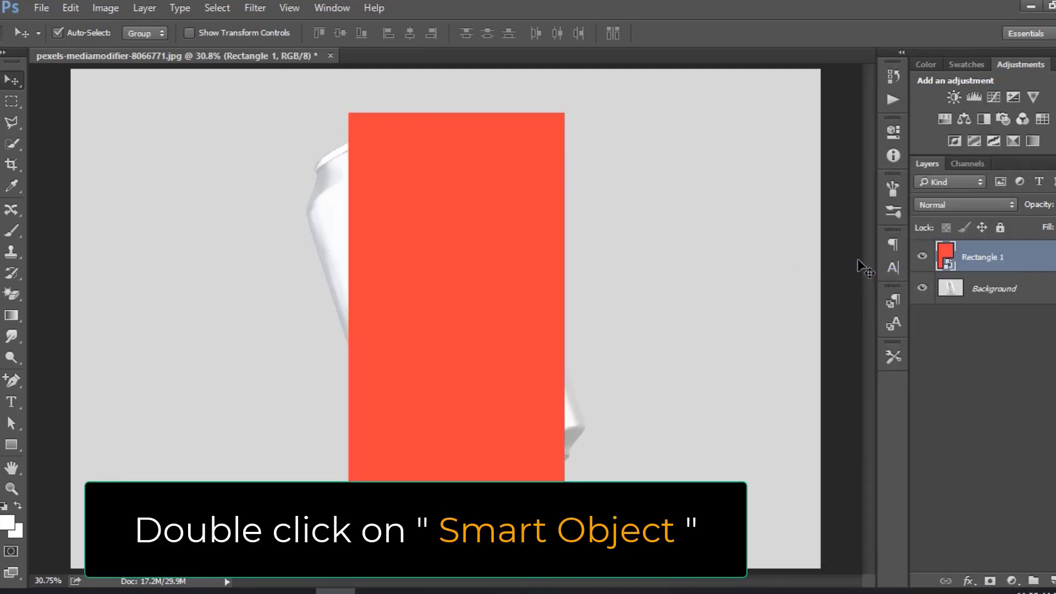
double_click(947, 265)
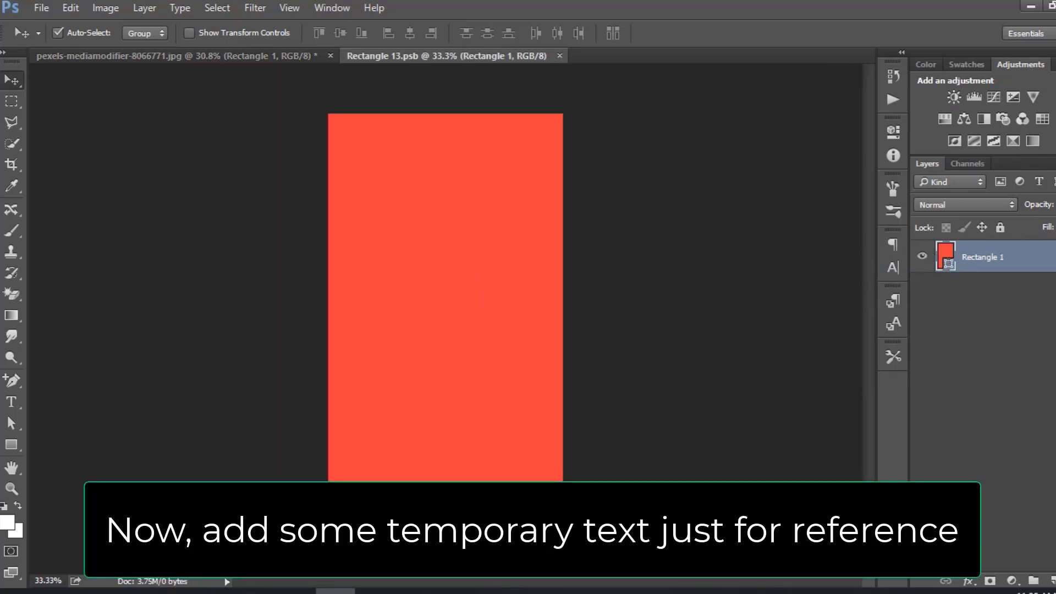
- Add a paragraph text box on the red rectangle and fill it with repeated "elit, sed do eiusmod tempor" placeholder text
key("ctrl+shift+alt+n")
key("t")
left_click_drag(362, 170, 545, 487)
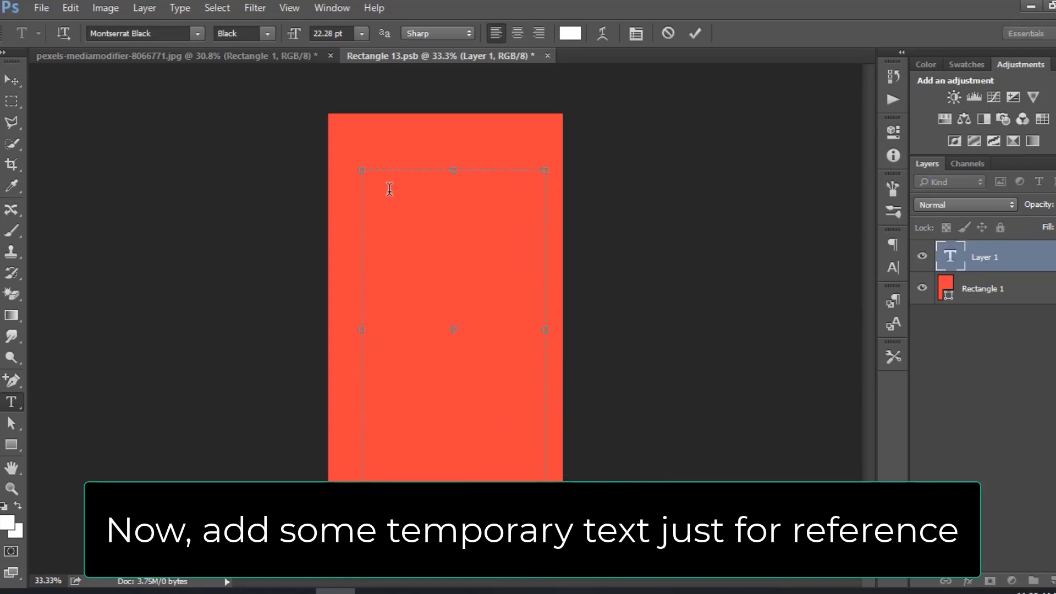
type("elit, sed do eiusmod tempor incididunt ut labore et dolore magna aliqua. Ut enim ad minim veniam, quis nostrud exercitation ullamco laboris nisi ut aliquip ex  ea commodo consequat. Duis aute irure dolor in repre")
key("ctrl+a")
key("ctrl+v")
key("ctrl+v")
type("elit, sed do eiusmod tempor incididunt ut labore et dolore magna aliqua. Ut enim ad minim veniam, quis nostrud exercitation ullamco laboris nisi ut aliquip ex  ea commodo consequat. Duis aute irure dolor in repre")
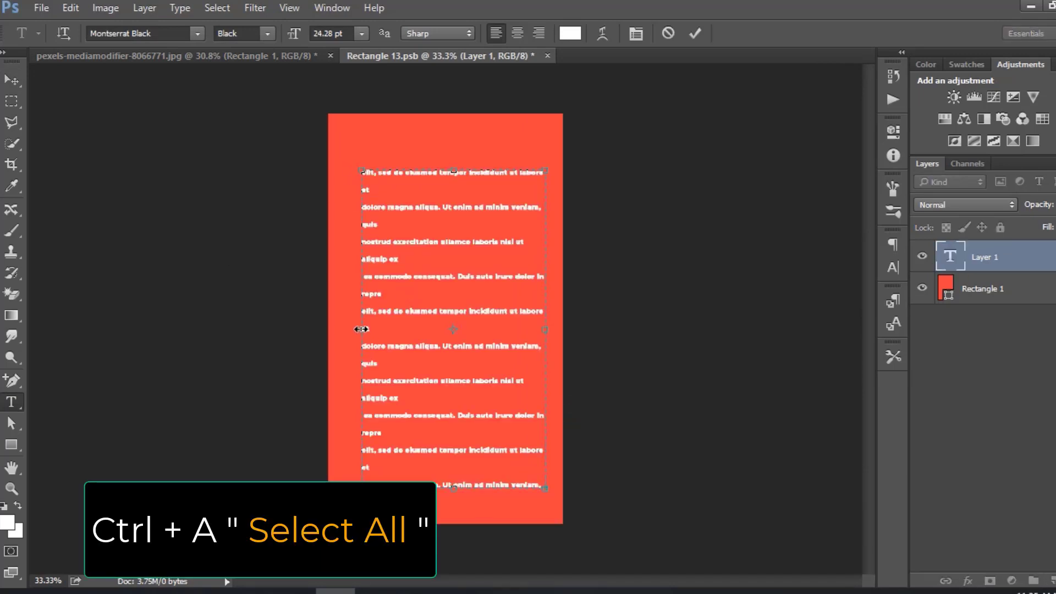
- Widen the text box toward both sides of the rectangle and reposition the text slightly
left_click_drag(362, 329, 345, 330)
left_click_drag(545, 330, 552, 330)
key("ctrl+Return")
key("v")
left_click_drag(431, 315, 429, 321)
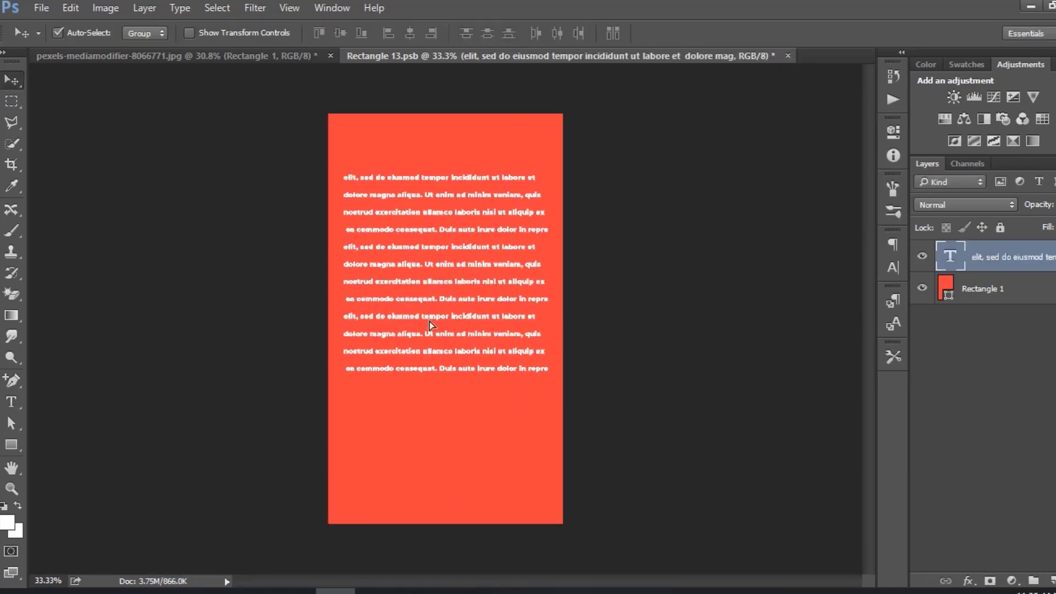
- Extend the placeholder text by pasting its last lines twice at the end, and nudge the text block slightly upward
key("t")
left_click(517, 366)
left_click_drag(353, 336, 546, 372)
key("ctrl+c")
left_click(531, 370)
key("ctrl+v")
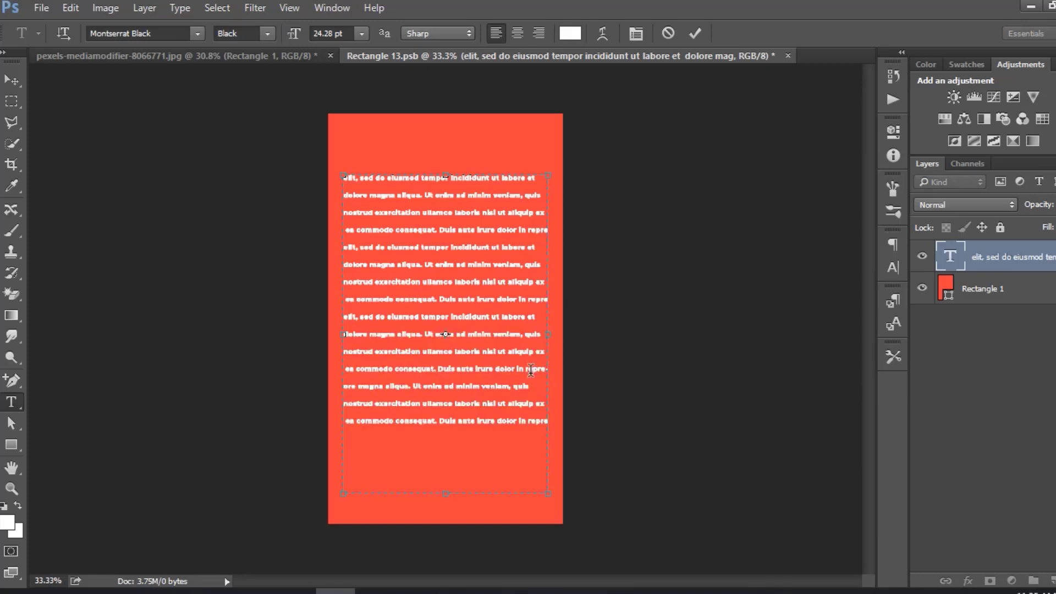
key("ctrl+v")
key("ctrl+Return")
key("v")
left_click_drag(440, 293, 441, 285)
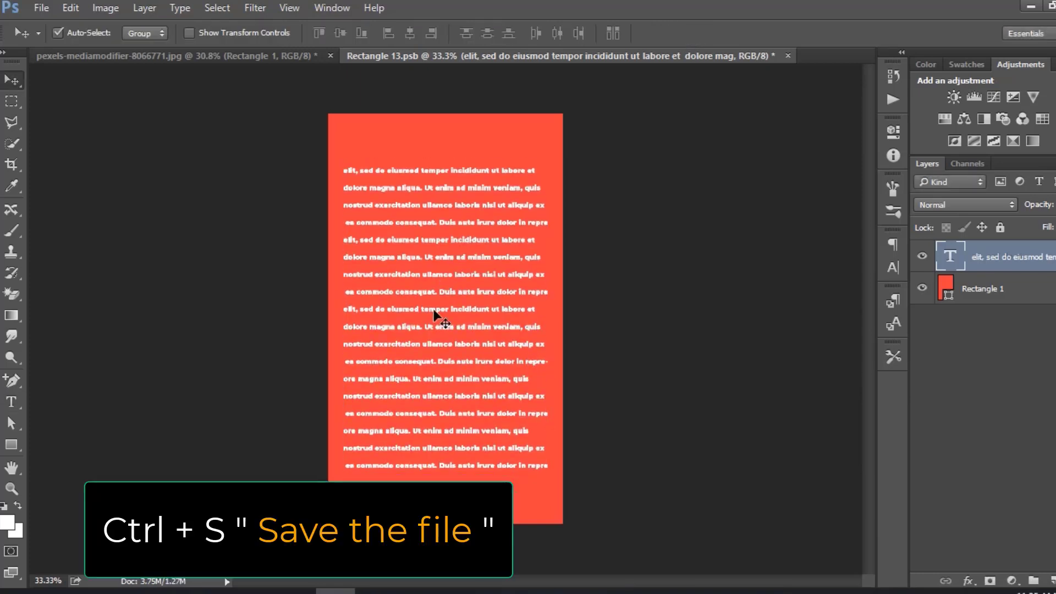
- Save the Smart Object contents and reduce the Smart Object layer's opacity to 30% in the can image
key("ctrl+s")
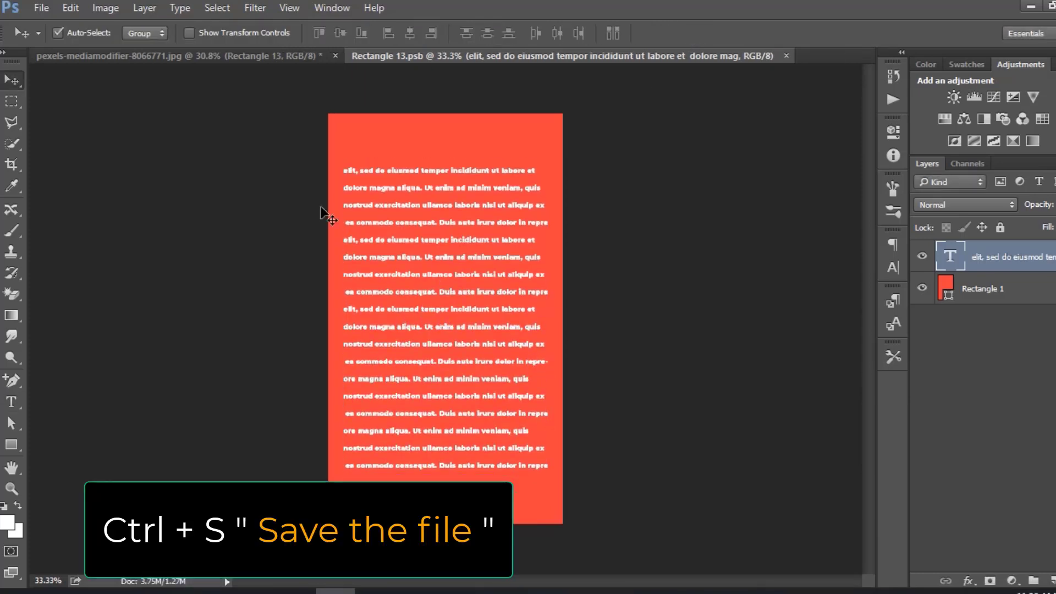
left_click(234, 52)
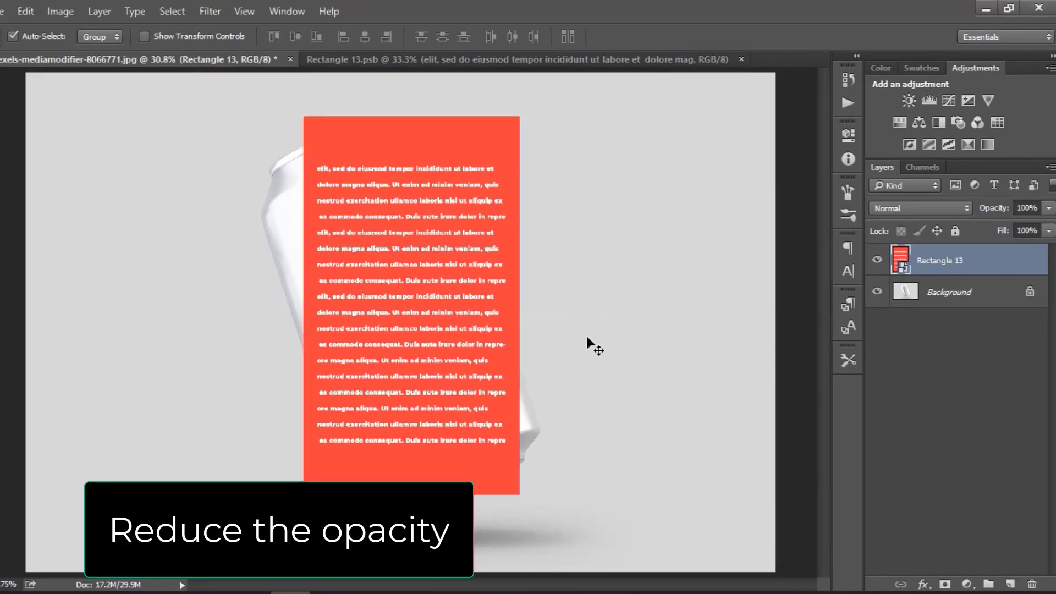
left_click_drag(1048, 208, 1030, 224)
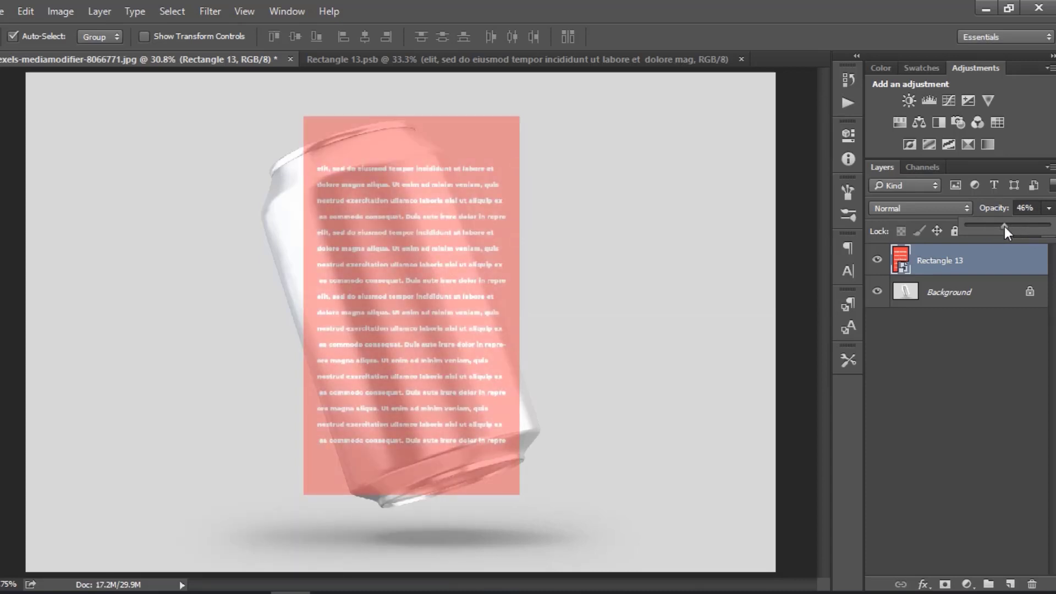
left_click_drag(990, 224, 986, 233)
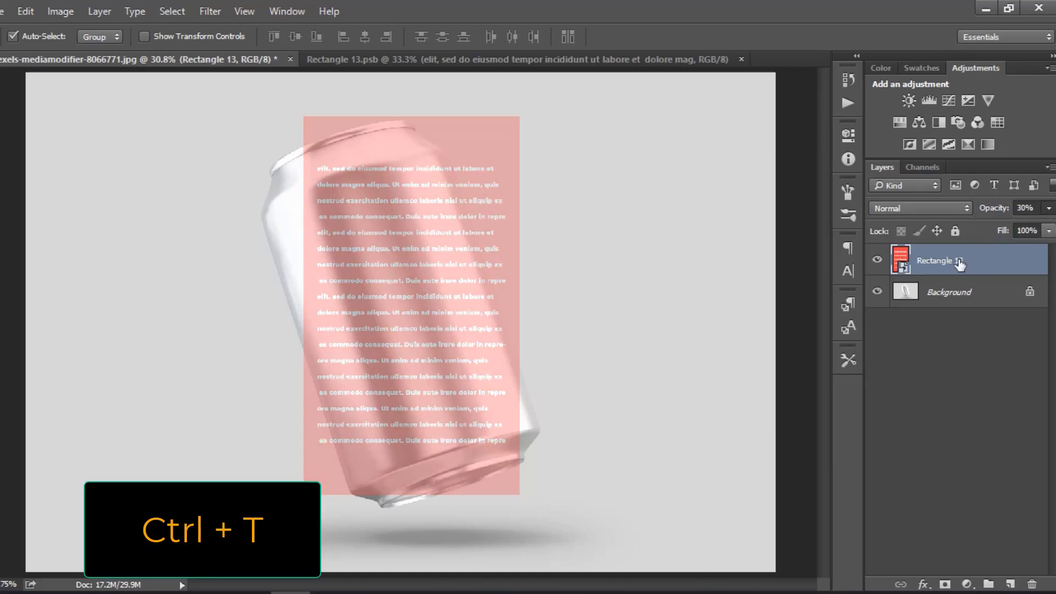
- Rotate the Smart Object about -17.38° to match the can's tilt and position it over the can
key("ctrl+t")
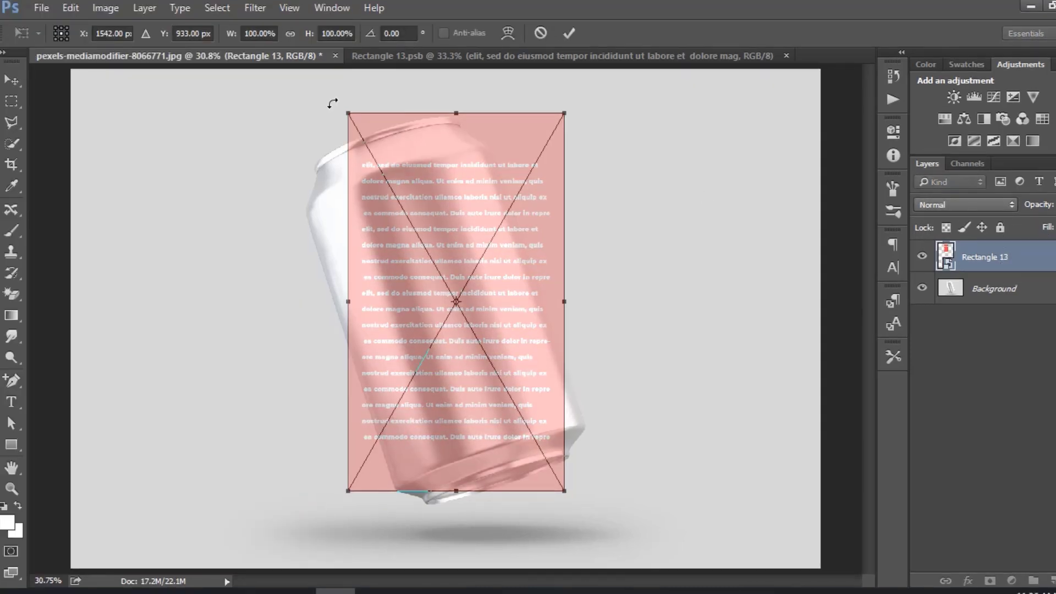
left_click_drag(285, 107, 259, 130)
left_click_drag(386, 297, 371, 301)
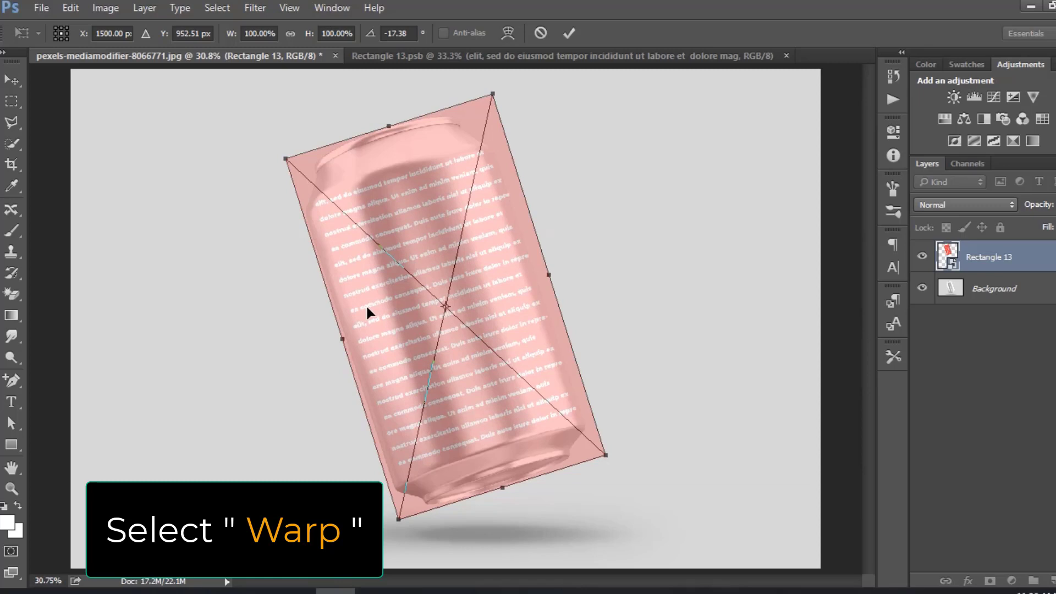
- Start warping the Smart Object by pulling its upper corners and upper right edge inward toward the can
right_click(443, 227)
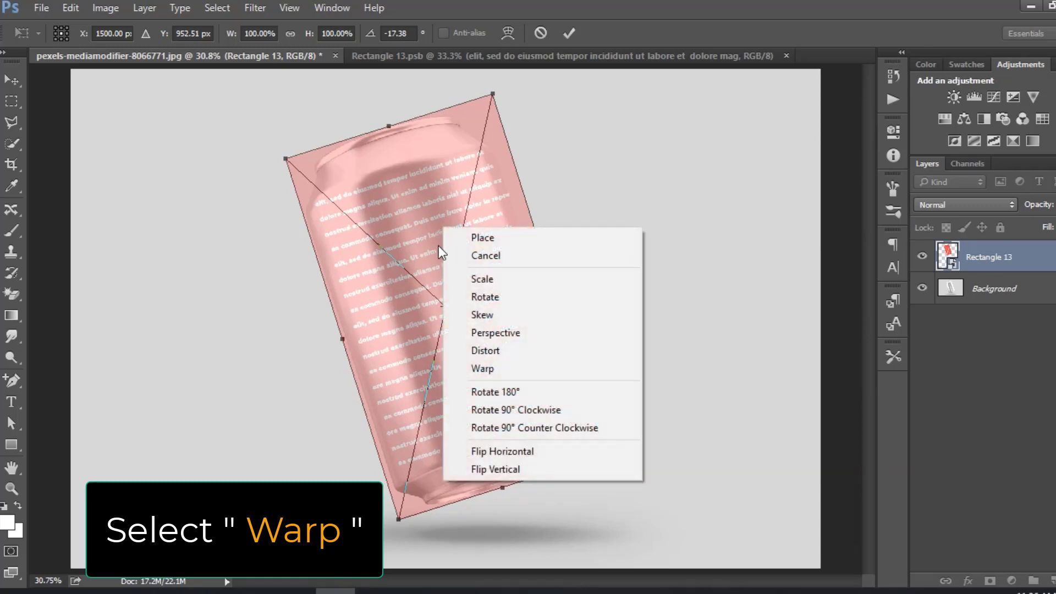
left_click(476, 368)
left_click_drag(493, 94, 482, 97)
left_click_drag(286, 158, 292, 159)
left_click_drag(530, 215, 514, 220)
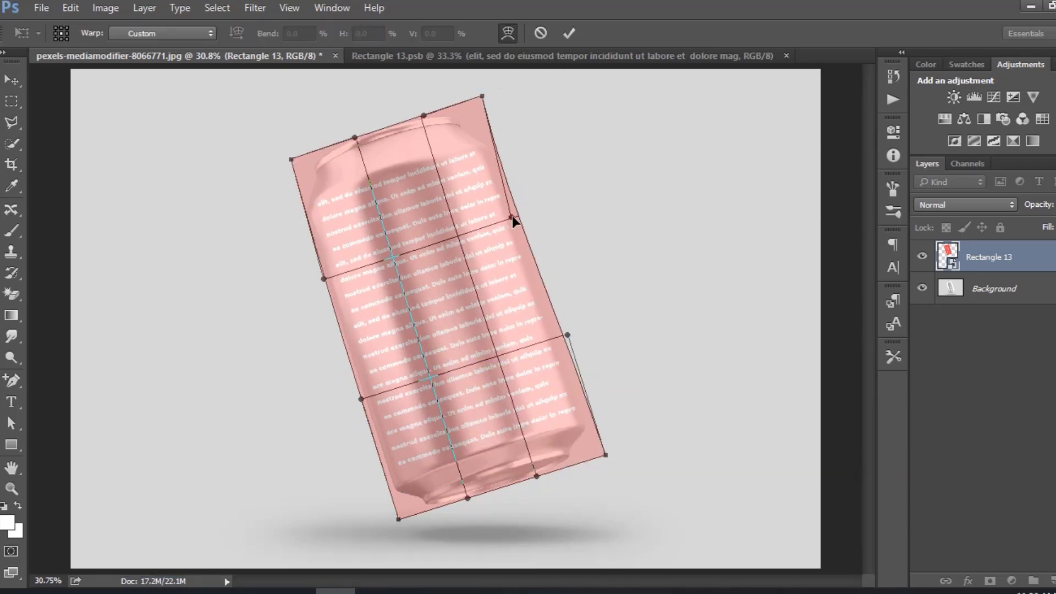
left_click_drag(482, 97, 468, 100)
- Adjust the warp's side handles and lower corners to follow the can's sides and base
left_click_drag(324, 279, 327, 276)
left_click_drag(361, 398, 361, 395)
left_click_drag(398, 519, 401, 513)
left_click_drag(567, 335, 559, 336)
left_click_drag(605, 455, 596, 453)
left_click_drag(537, 476, 539, 478)
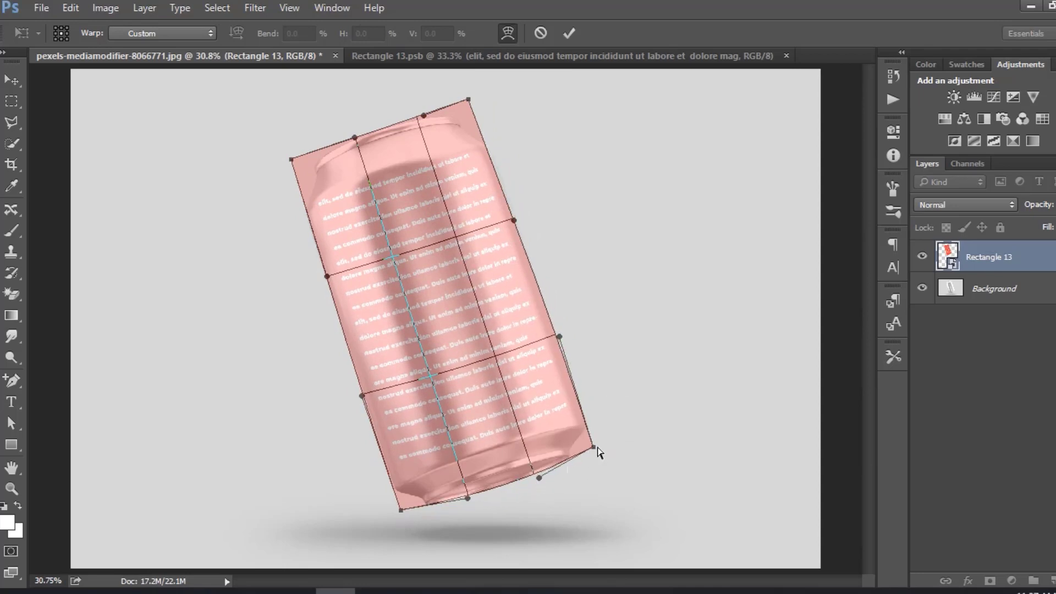
left_click_drag(595, 452, 600, 458)
left_click_drag(401, 512, 408, 524)
left_click_drag(514, 219, 517, 218)
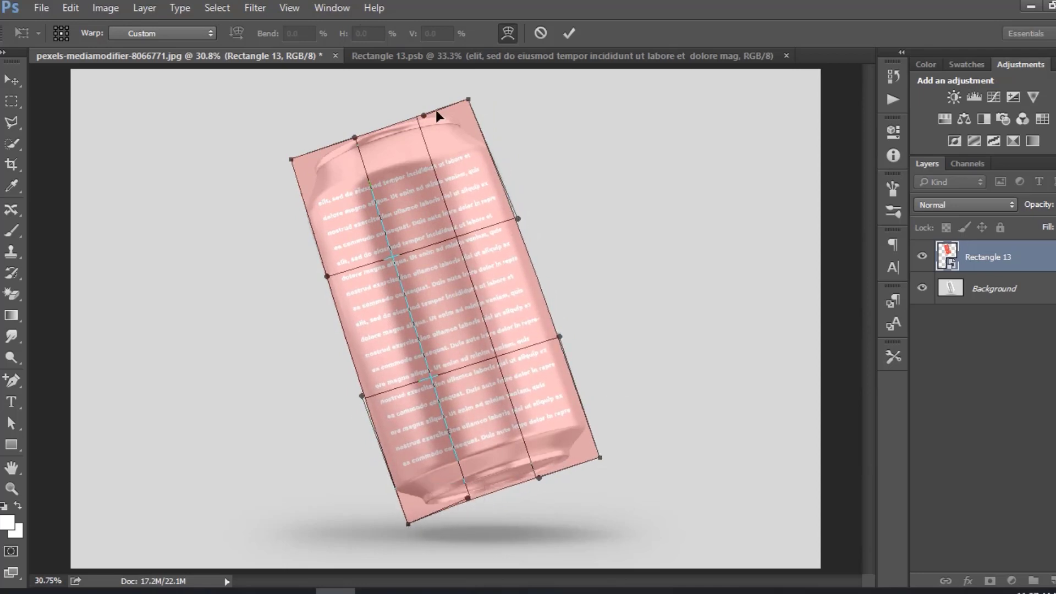
- Curve the warp's upper edge to follow the can's rounded rim
left_click_drag(423, 115, 415, 118)
left_click_drag(354, 138, 352, 132)
left_click_drag(291, 159, 292, 165)
left_click_drag(468, 100, 475, 110)
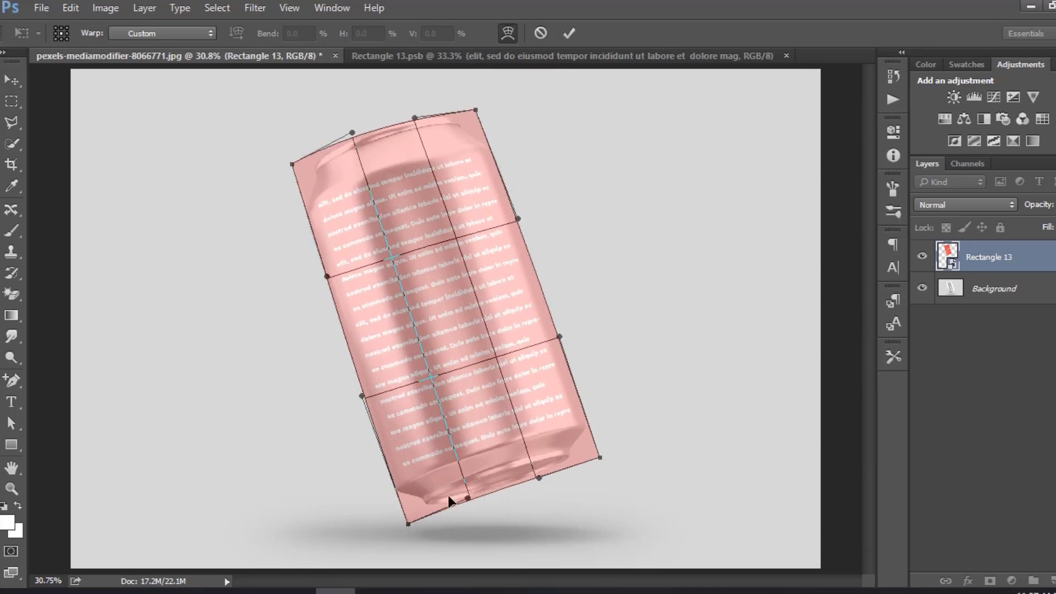
- Refine the warp's lower left corner, bottom edge and lower side handles, and apply the warp
left_click_drag(408, 524, 411, 519)
left_click_drag(362, 395, 355, 408)
left_click_drag(467, 499, 473, 492)
left_click_drag(559, 337, 562, 347)
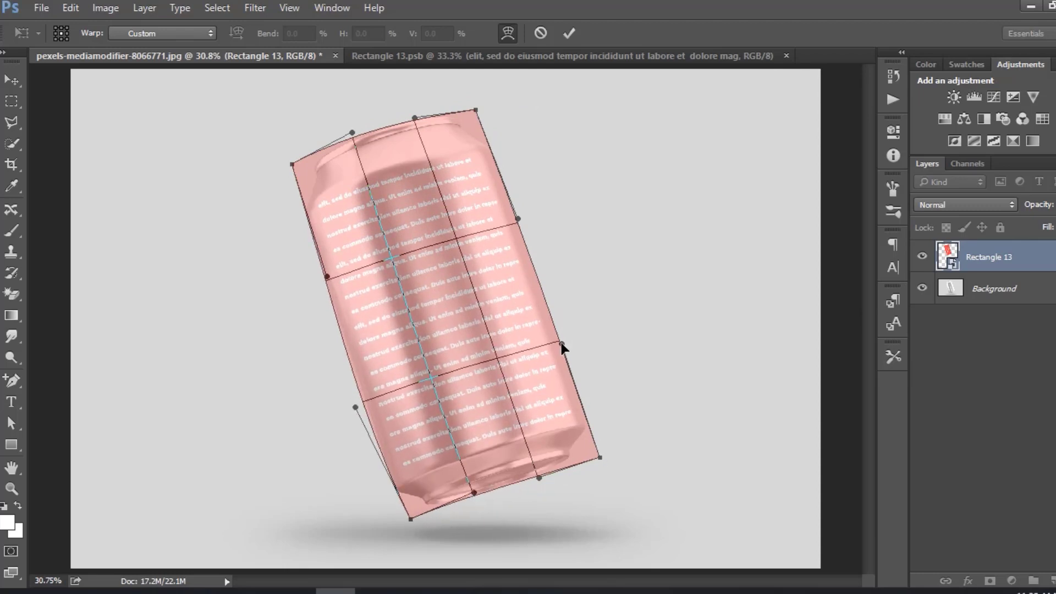
left_click(569, 33)
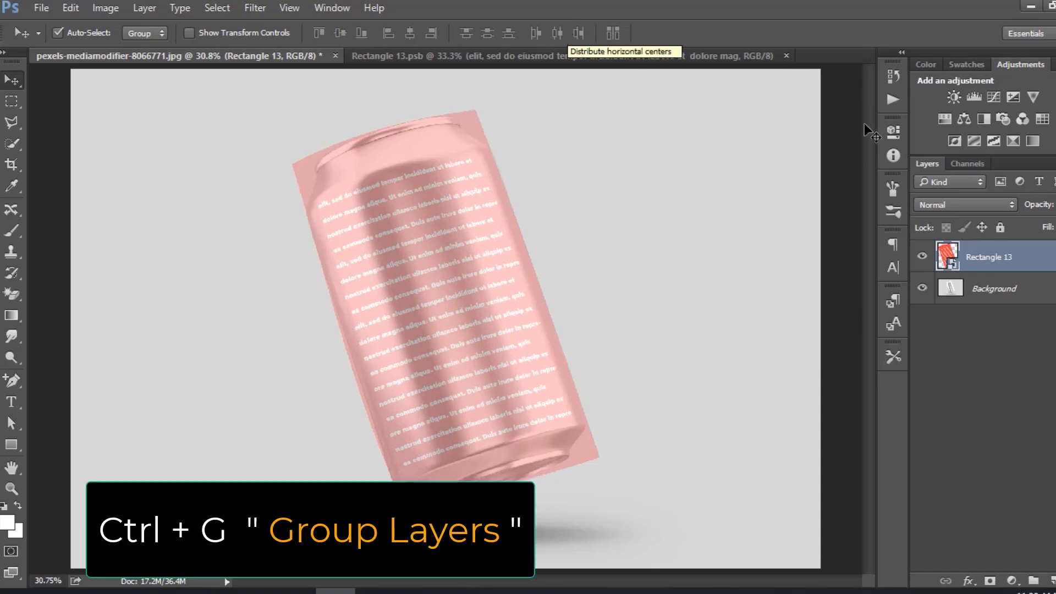
- Group the warped Smart Object layer and set the Smart Object's opacity to 100%
key("ctrl+g")
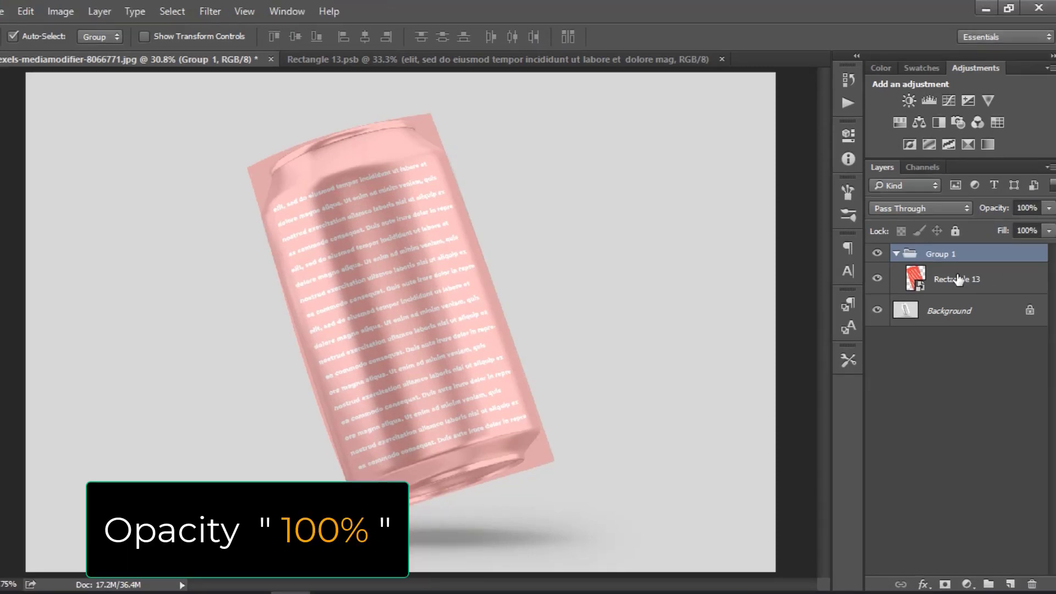
left_click(957, 280)
left_click(1049, 207)
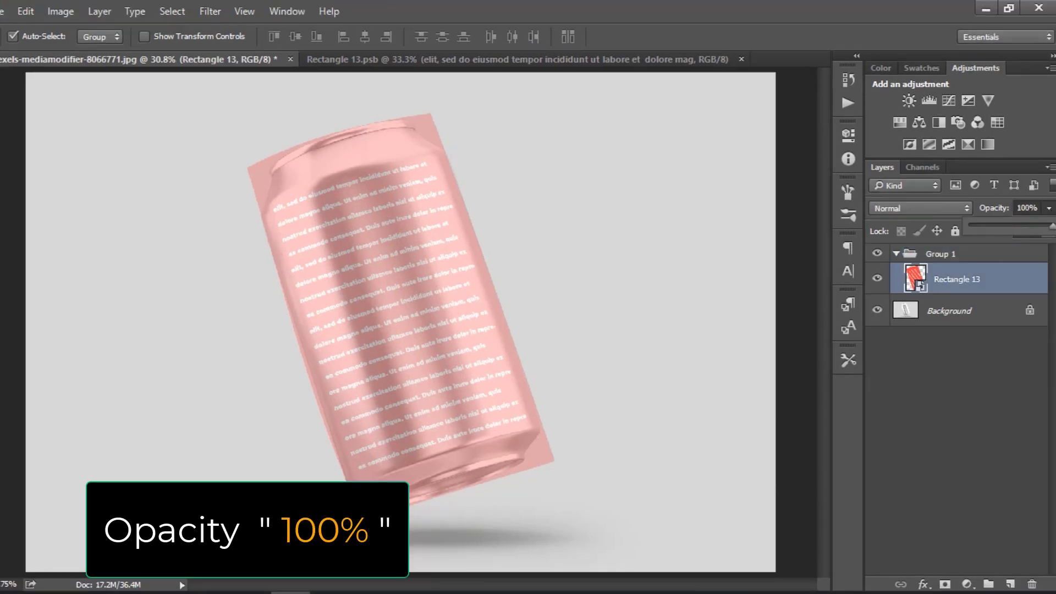
- Mask Group 1 to the can's body with a layer mask from the saved "can selection2" channel
left_click(955, 255)
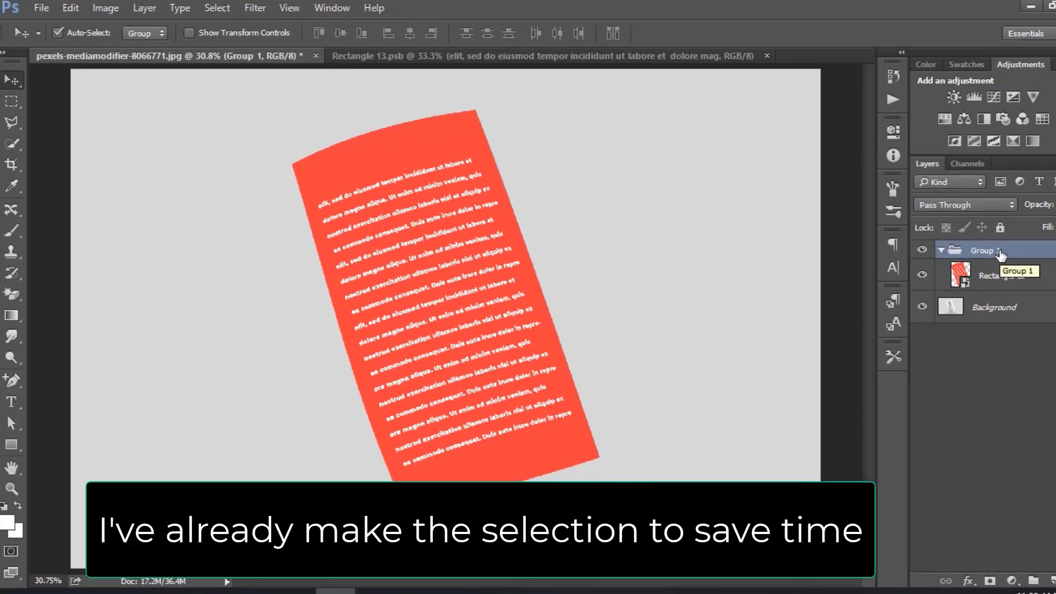
left_click(217, 8)
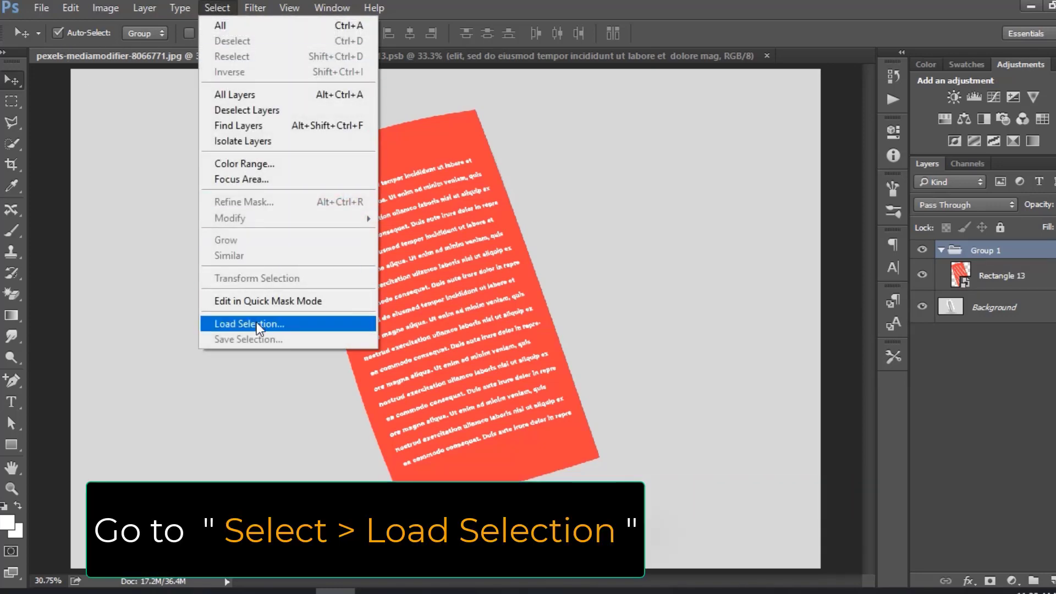
left_click(256, 323)
left_click(489, 194)
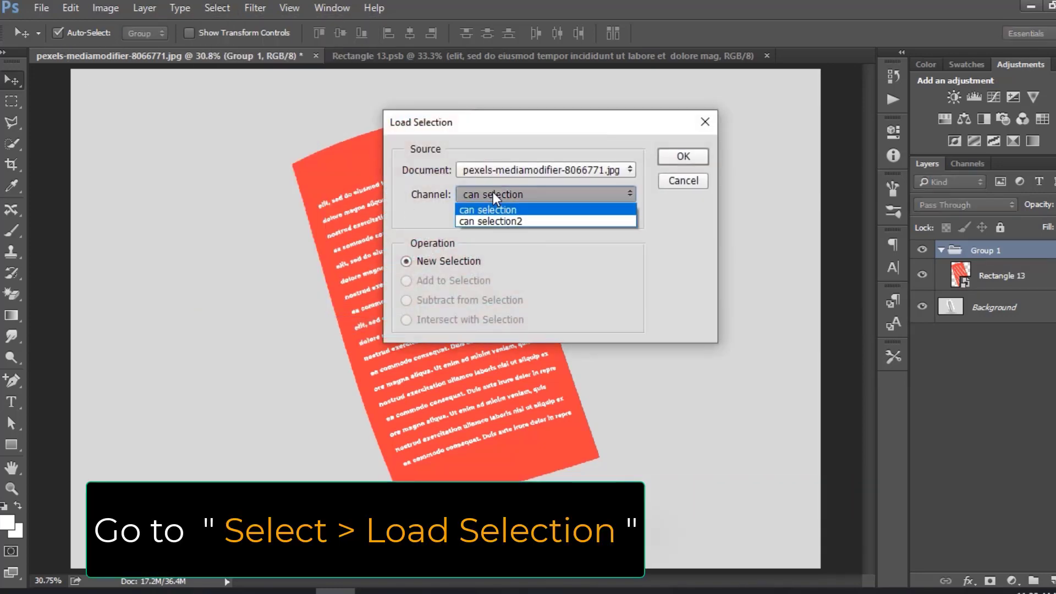
left_click(489, 220)
left_click(679, 157)
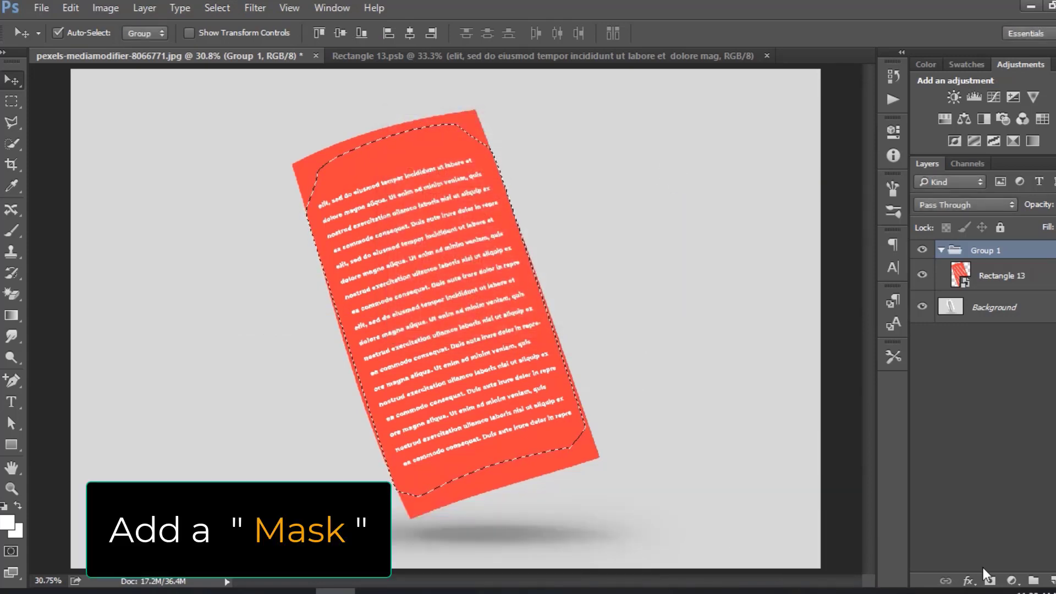
left_click(985, 581)
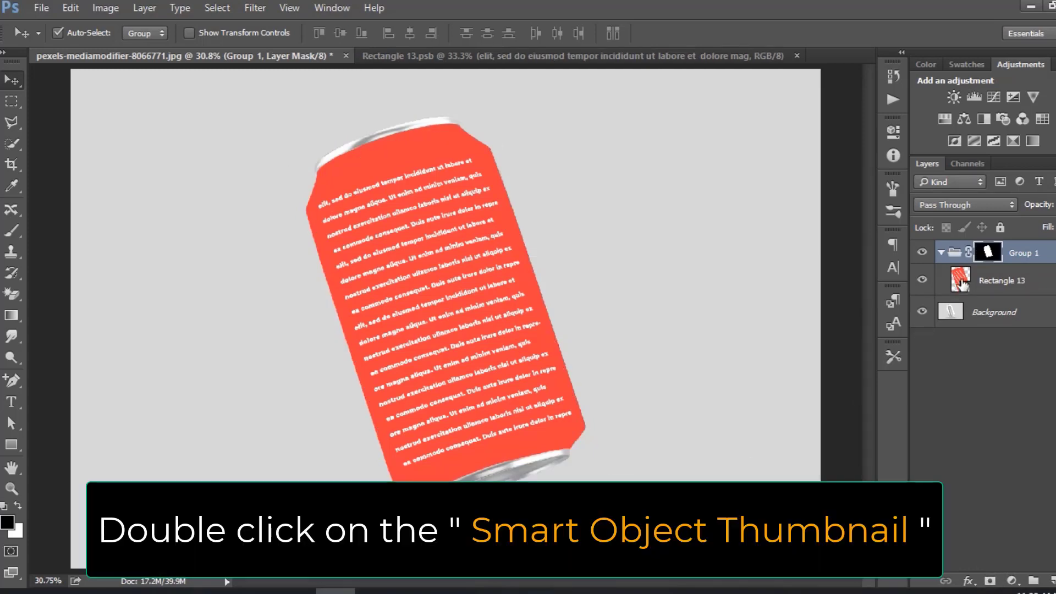
- In the label's Smart Object, delete the placeholder text and place background-g98ad53887_1280.png as an embedded image
double_click(960, 280)
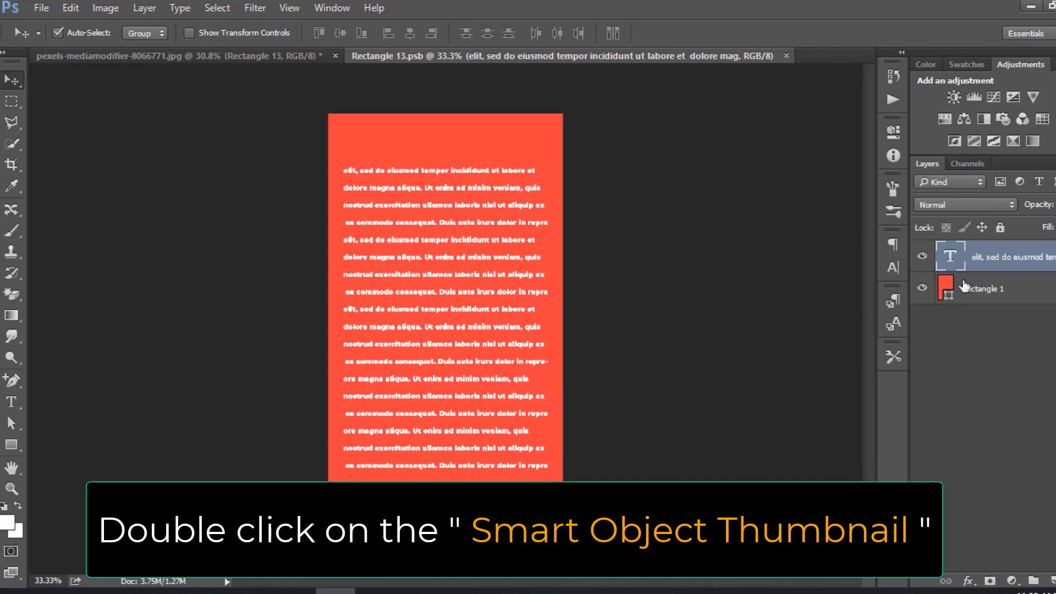
key("Delete")
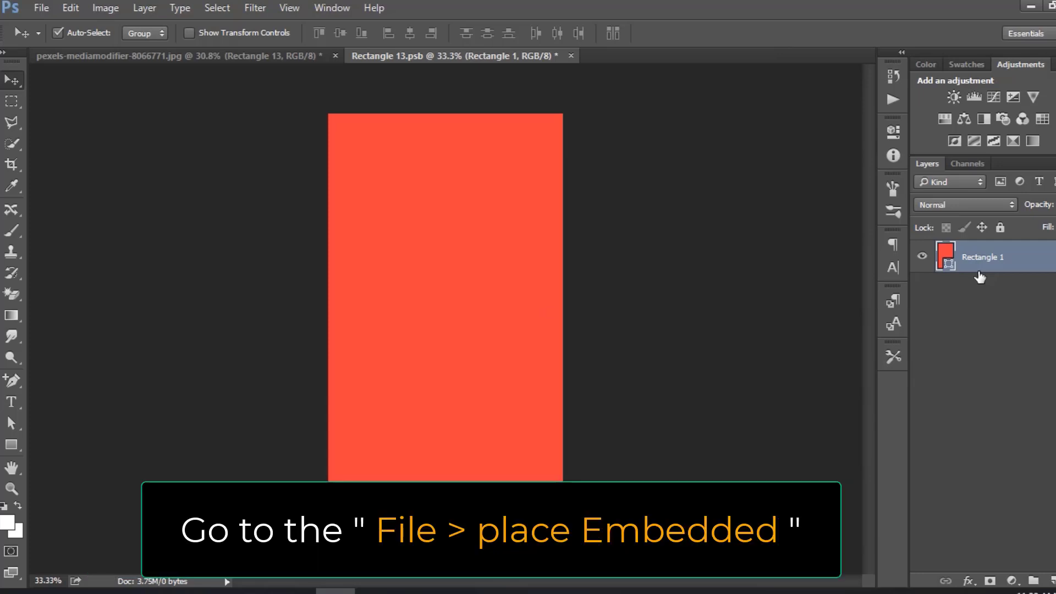
left_click(42, 7)
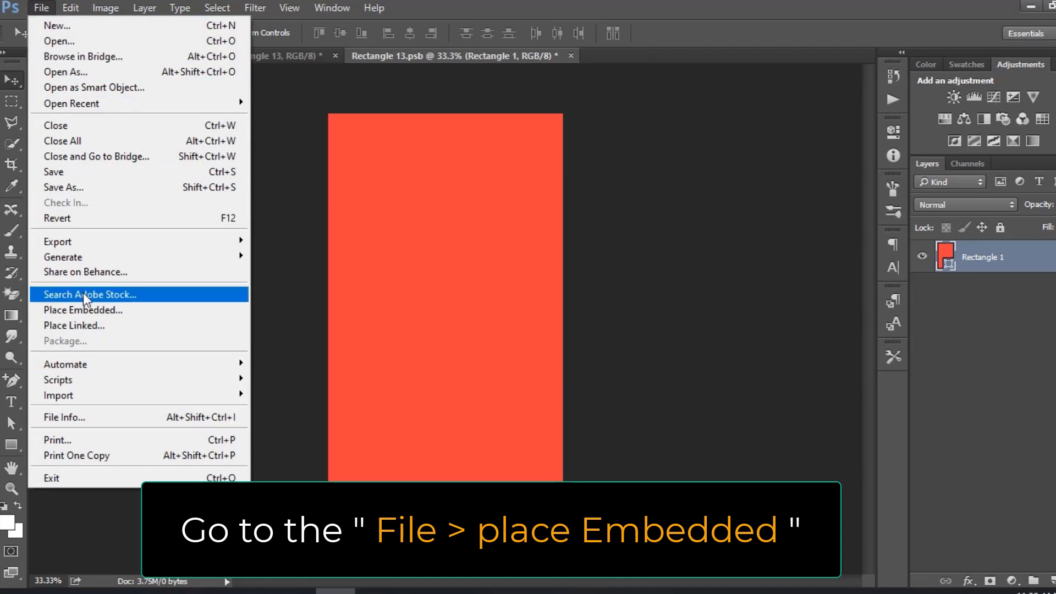
left_click(82, 311)
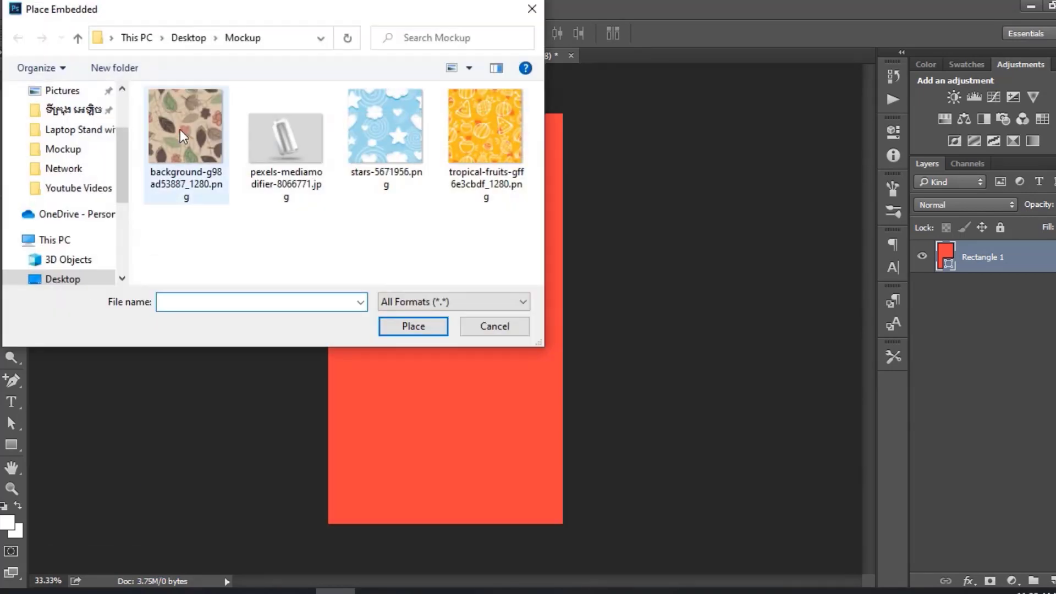
double_click(180, 130)
- Scale the placed leaf pattern from its center to about 118% so it covers the red rectangle, and save the Smart Object
key("alt")
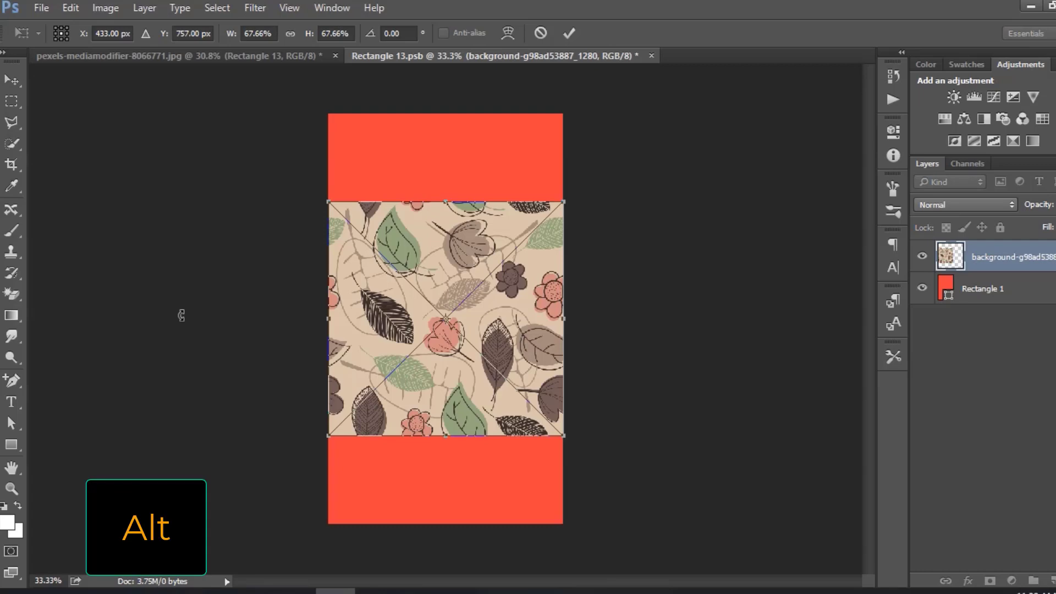
left_click_drag(561, 203, 633, 98)
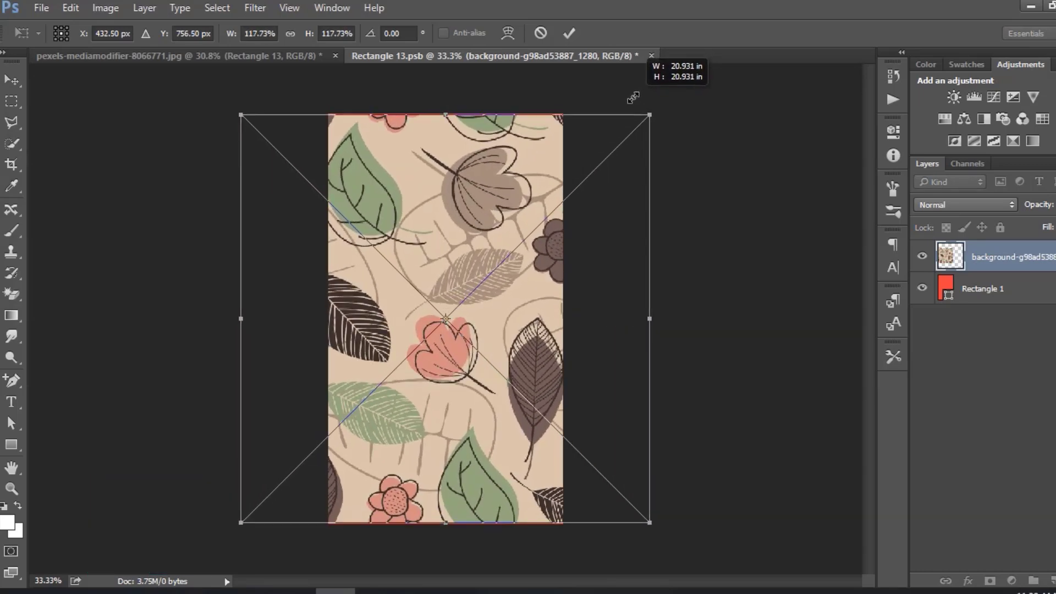
left_click(569, 33)
key("ctrl+s")
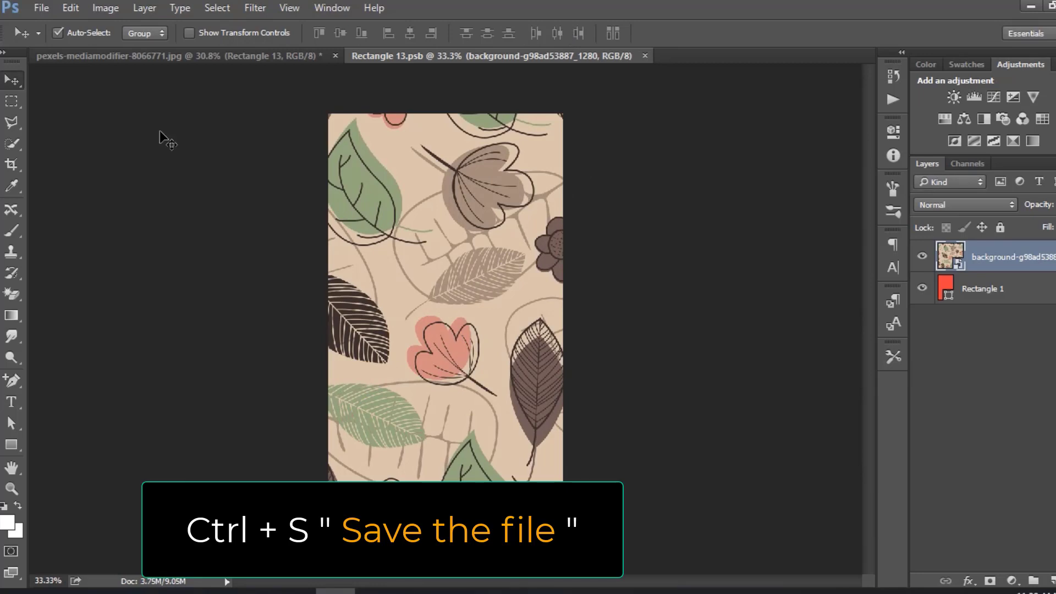
- In the can photo document, set the Rectangle 13 label layer's blending mode to Linear Burn
left_click(166, 55)
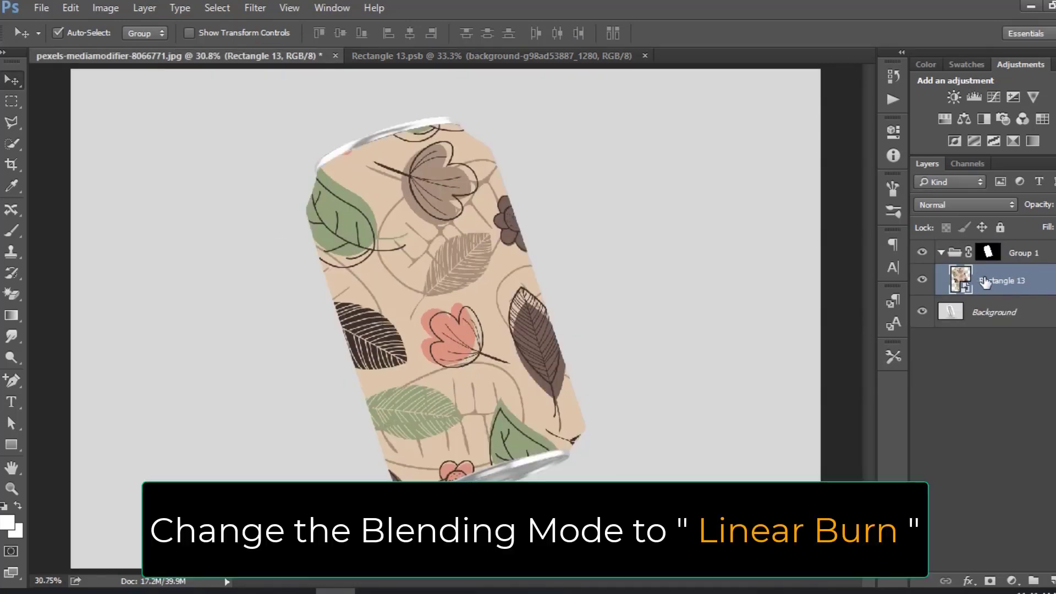
left_click(970, 206)
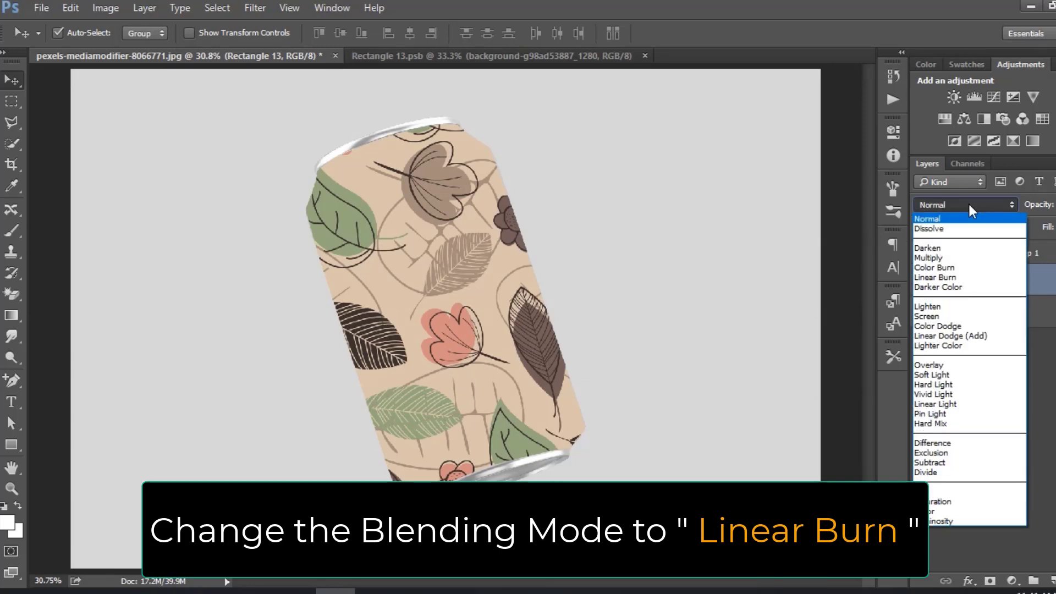
left_click(954, 277)
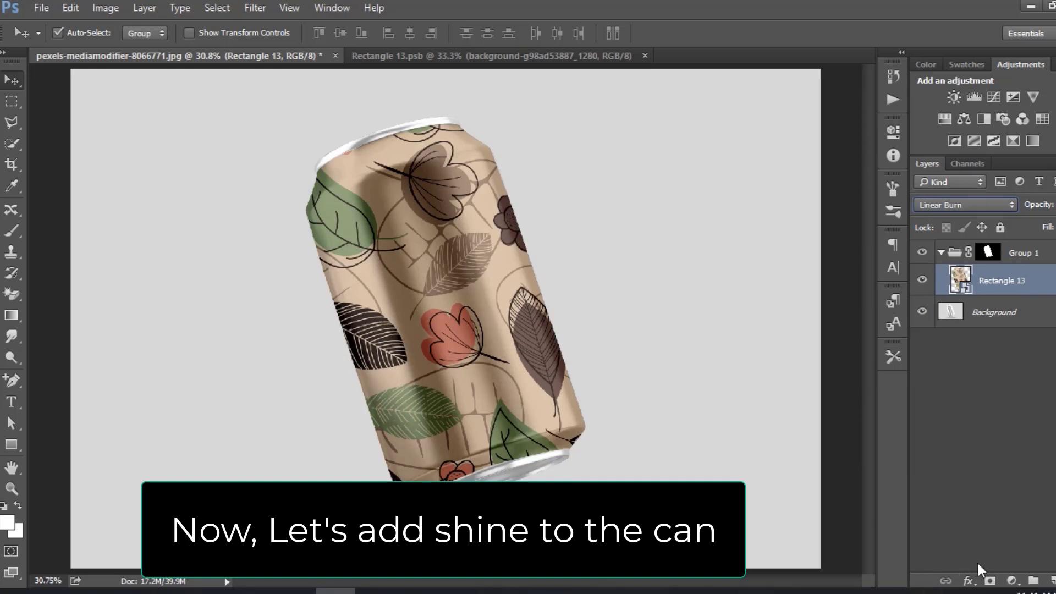
- Add a white (ffffff) Solid Color fill layer above the label inside Group 1
left_click(1011, 580)
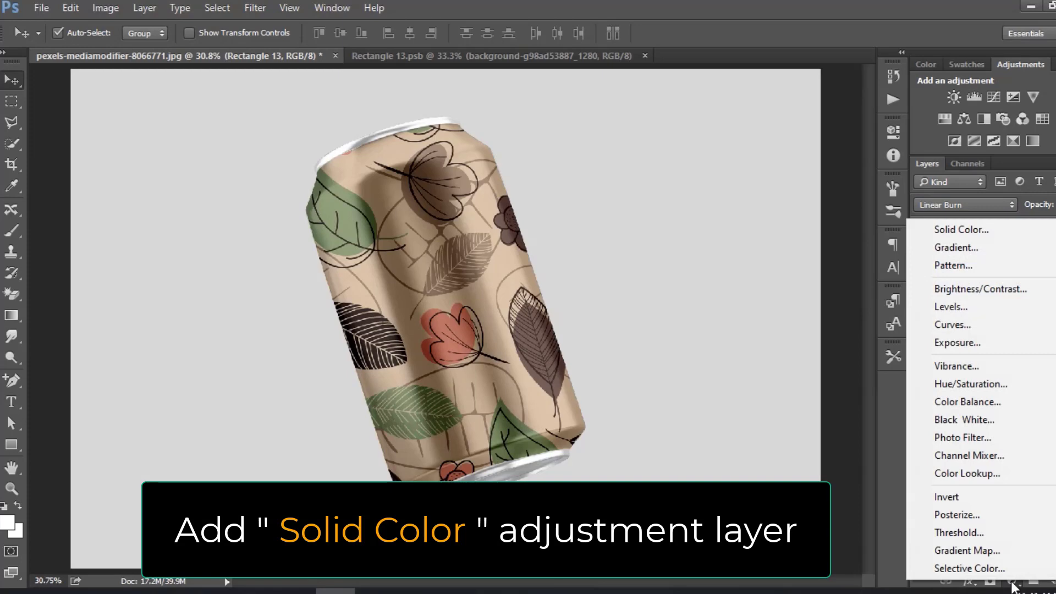
left_click(973, 229)
left_click(446, 315)
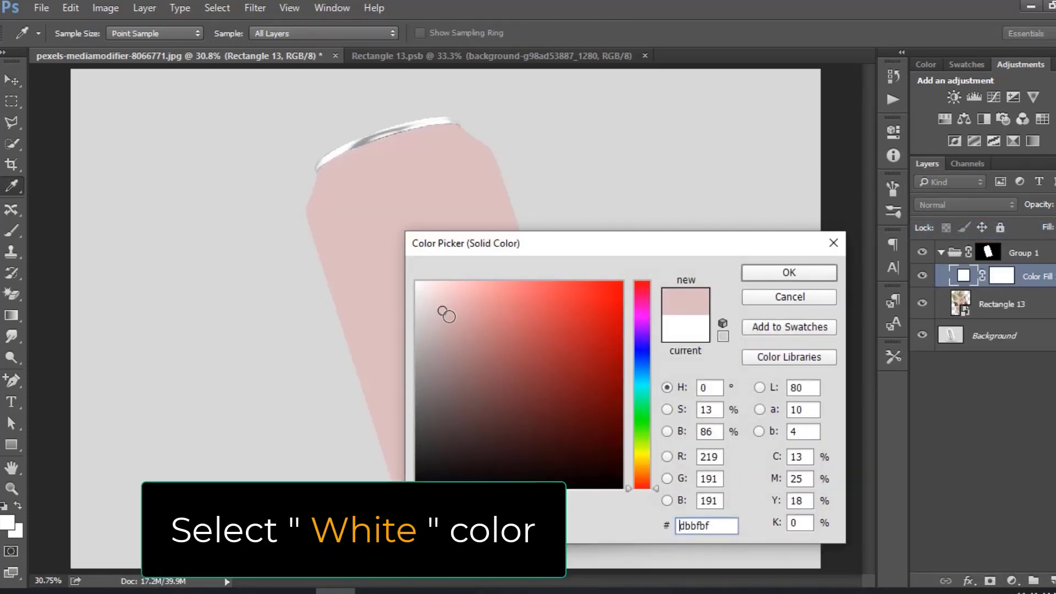
mouse_move(442, 312)
left_mouse_down()
mouse_move(522, 341)
mouse_move(377, 207)
left_mouse_up()
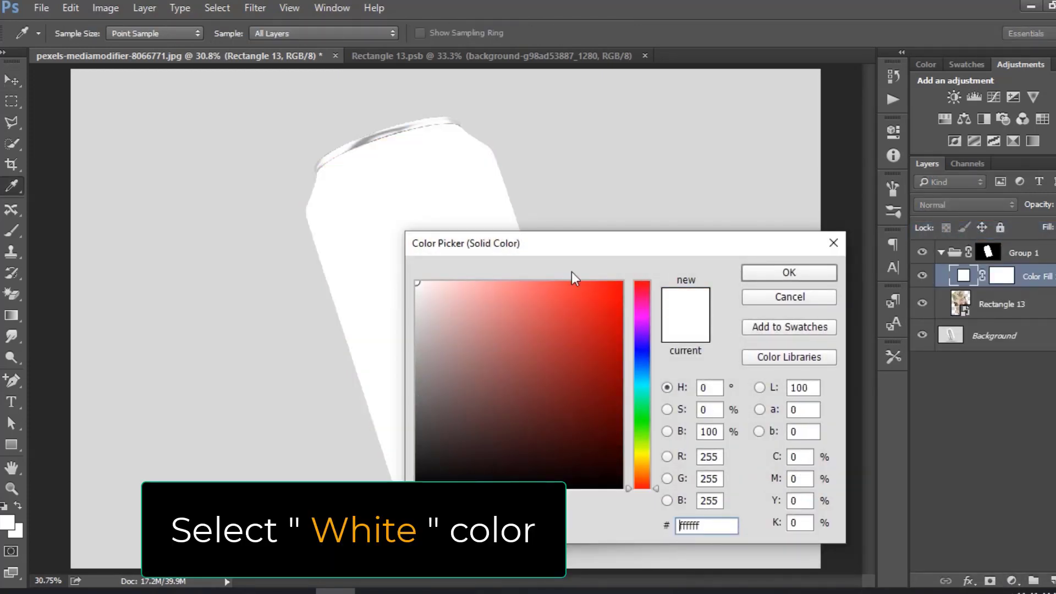
left_click(765, 274)
key("v")
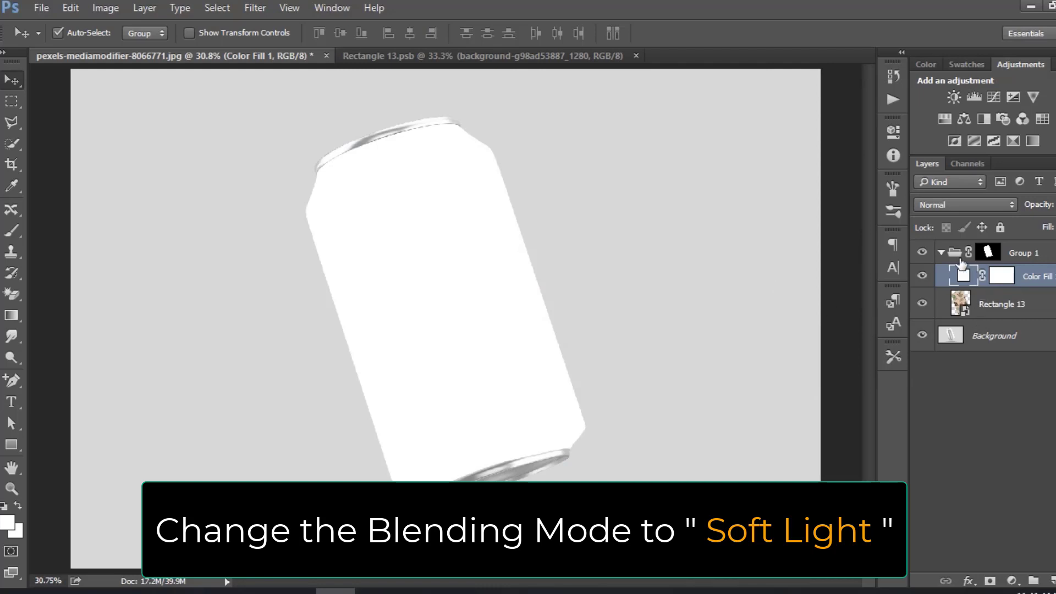
- Set the white fill layer's blending mode to Soft Light and toggle its visibility to compare the effect
left_click(950, 205)
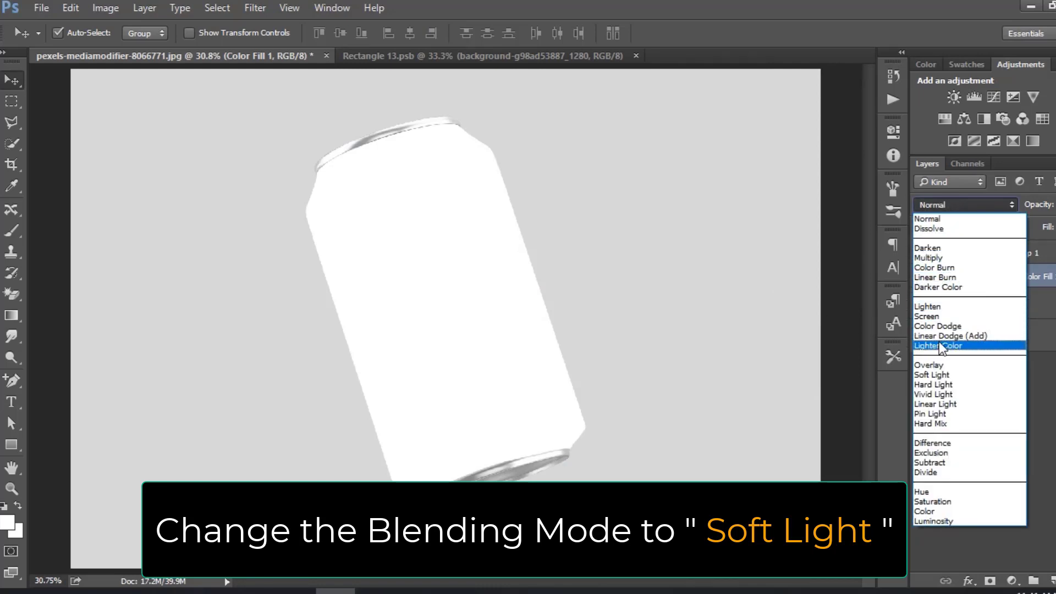
left_click(941, 374)
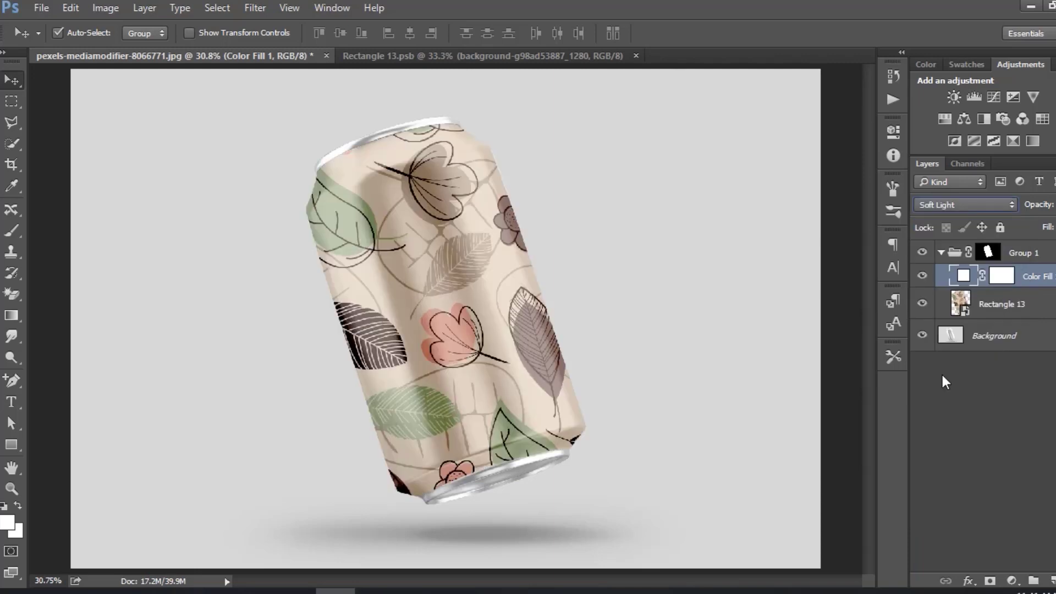
left_click(924, 278)
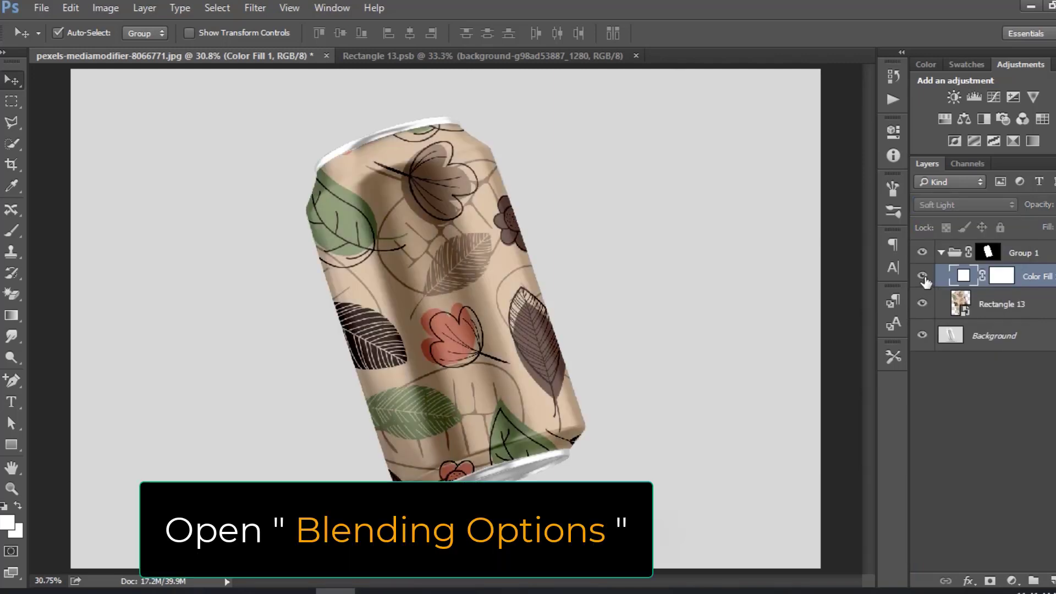
- In the white fill's blending options, split the Underlying Layer's black Blend If slider to 130 / 255
left_click(967, 581)
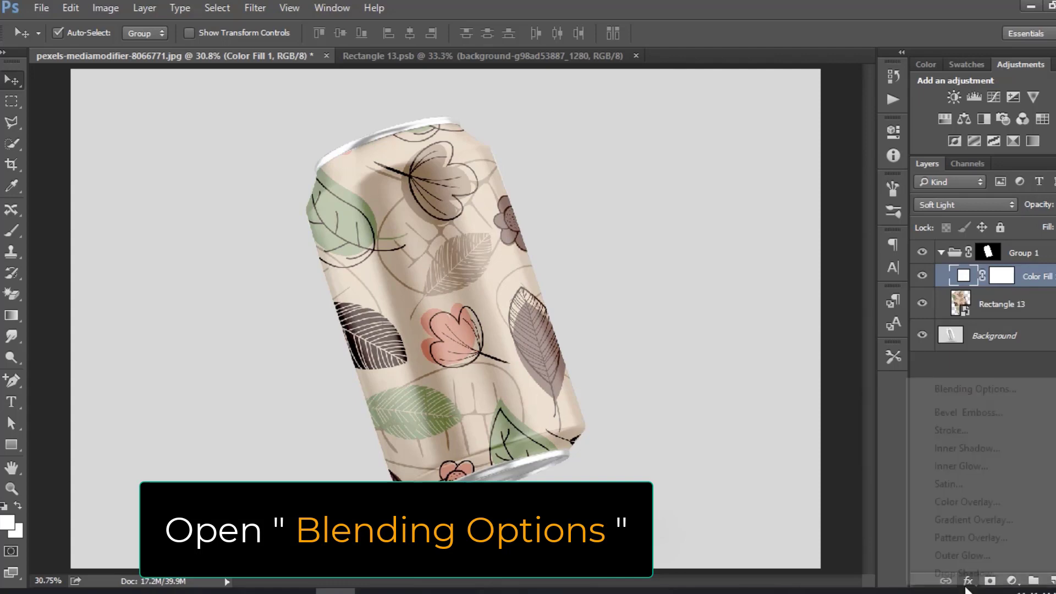
left_click(962, 386)
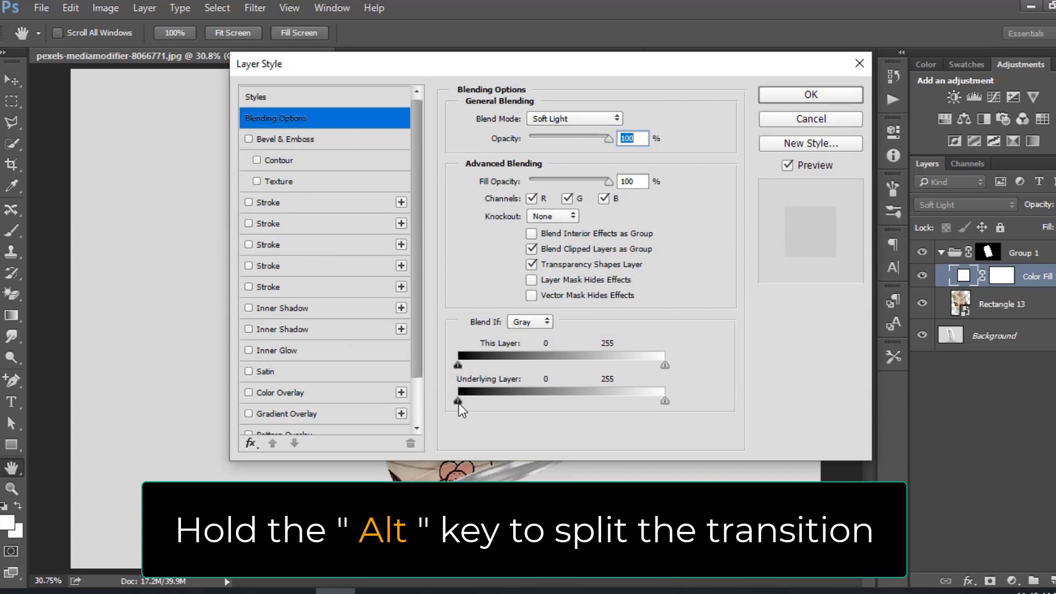
key("alt")
left_click_drag(458, 401, 664, 401)
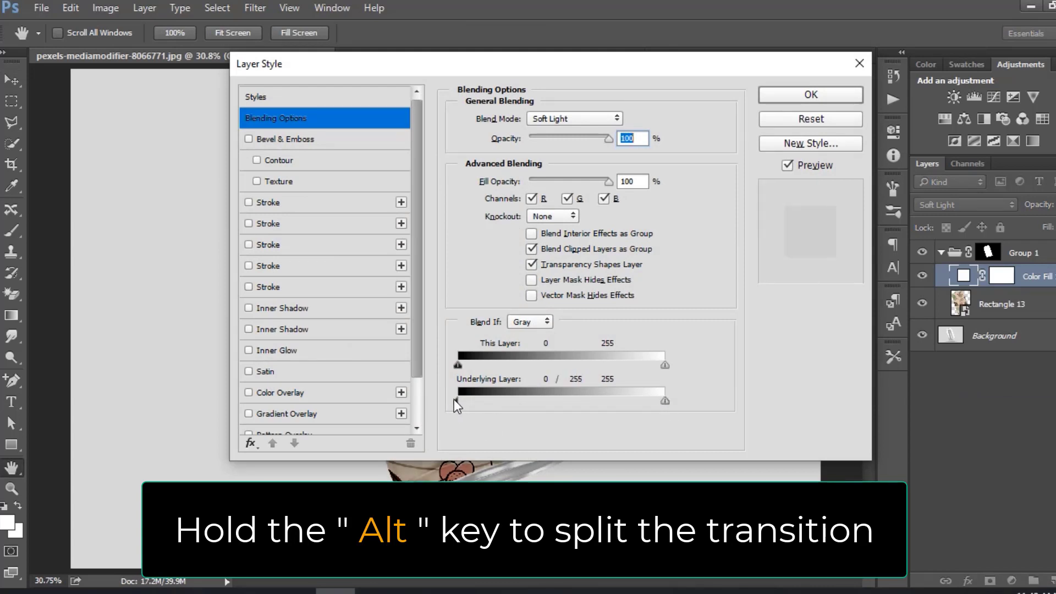
left_click_drag(466, 403, 488, 404)
left_click_drag(479, 68, 767, 151)
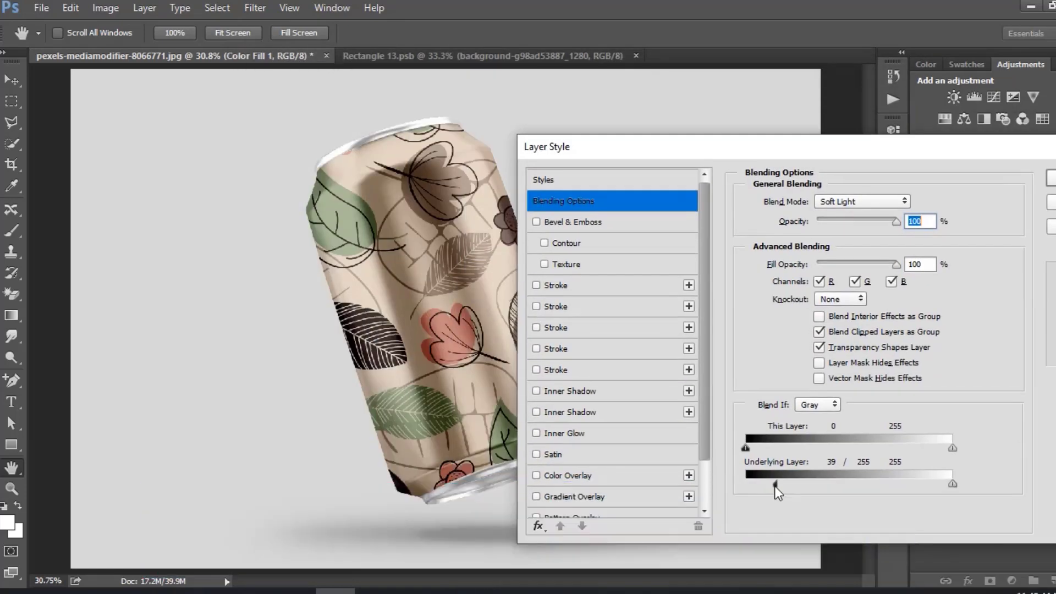
left_click_drag(775, 485, 817, 485)
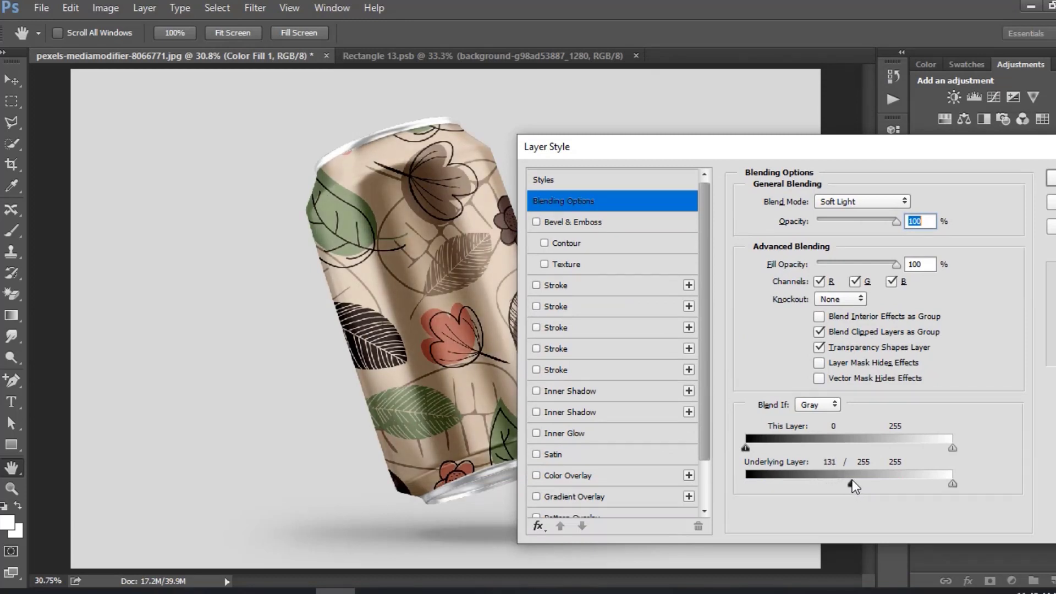
left_click_drag(852, 479, 850, 477)
left_click_drag(823, 147, 668, 121)
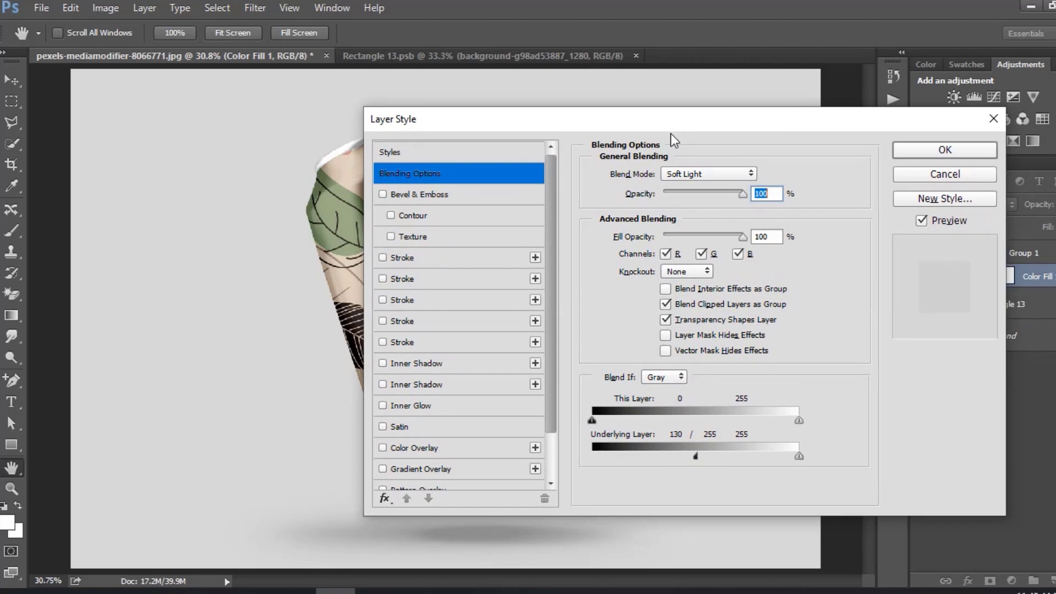
left_click(943, 150)
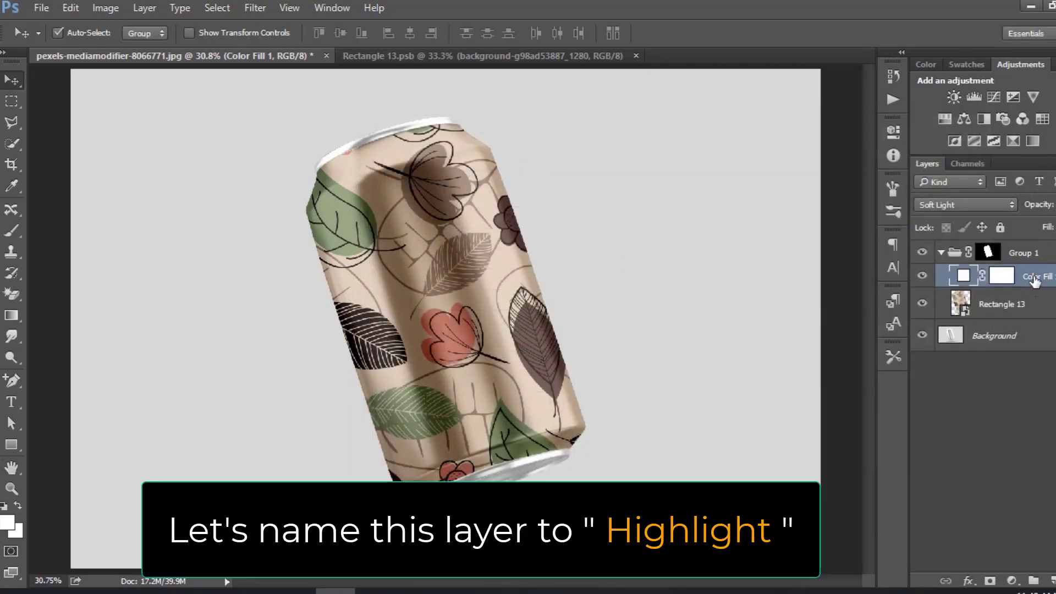
- Rename the white fill layer as Highlight and toggle its visibility to compare the can's shine
double_click(1036, 276)
type("Highlight")
key("Return")
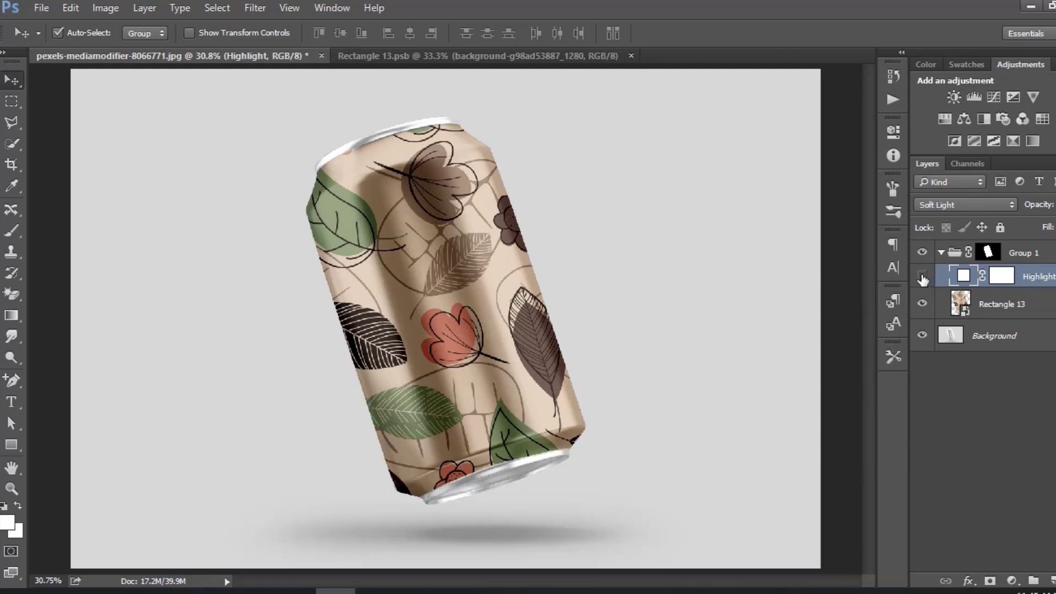
left_click(922, 276)
left_click(922, 275)
- Load the saved "can selection" channel as a new selection around the whole can
left_click(216, 8)
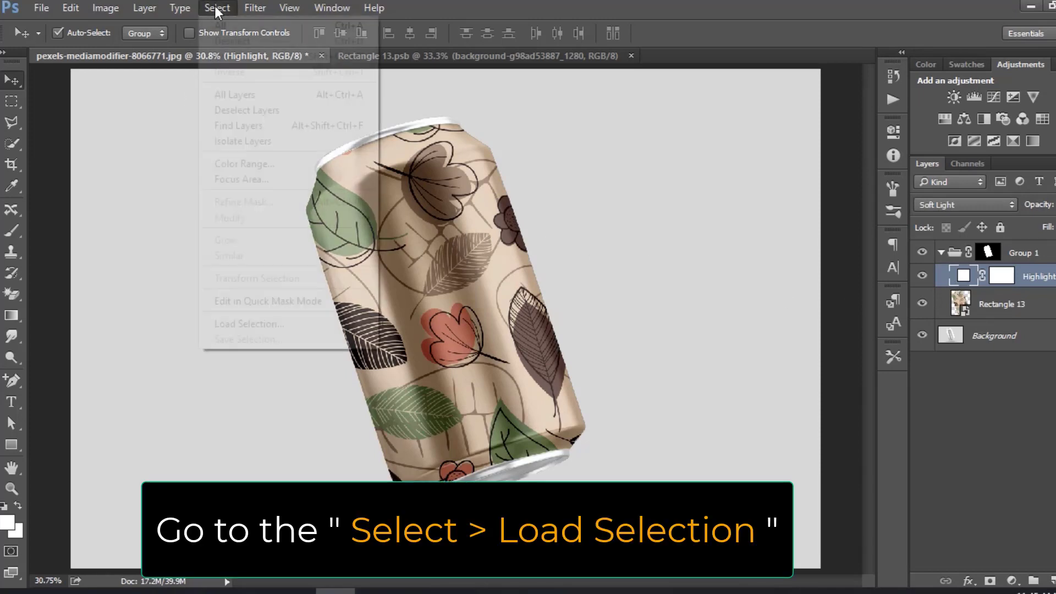
left_click(249, 323)
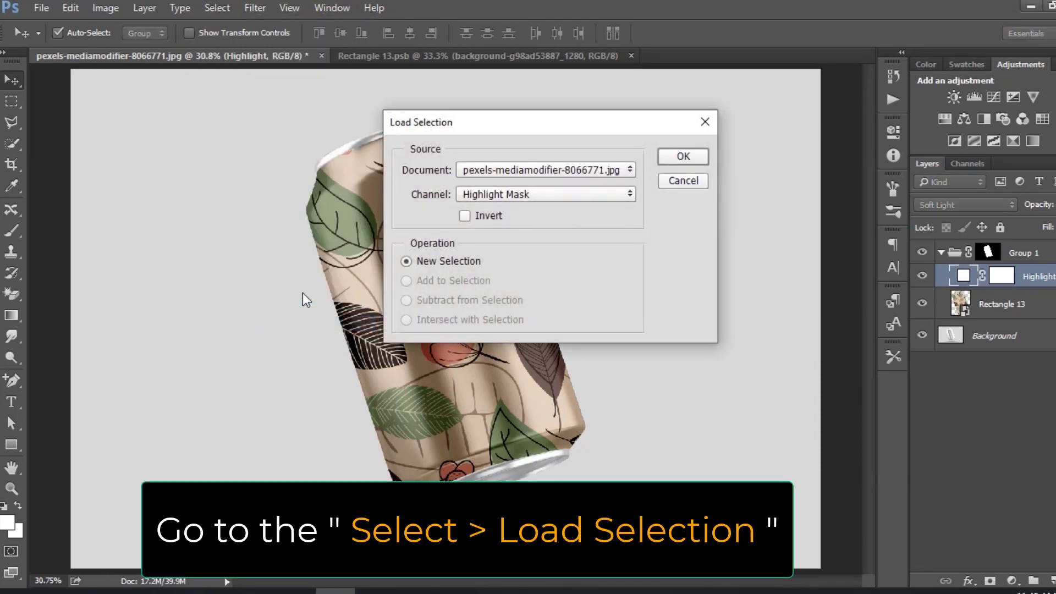
left_click(517, 194)
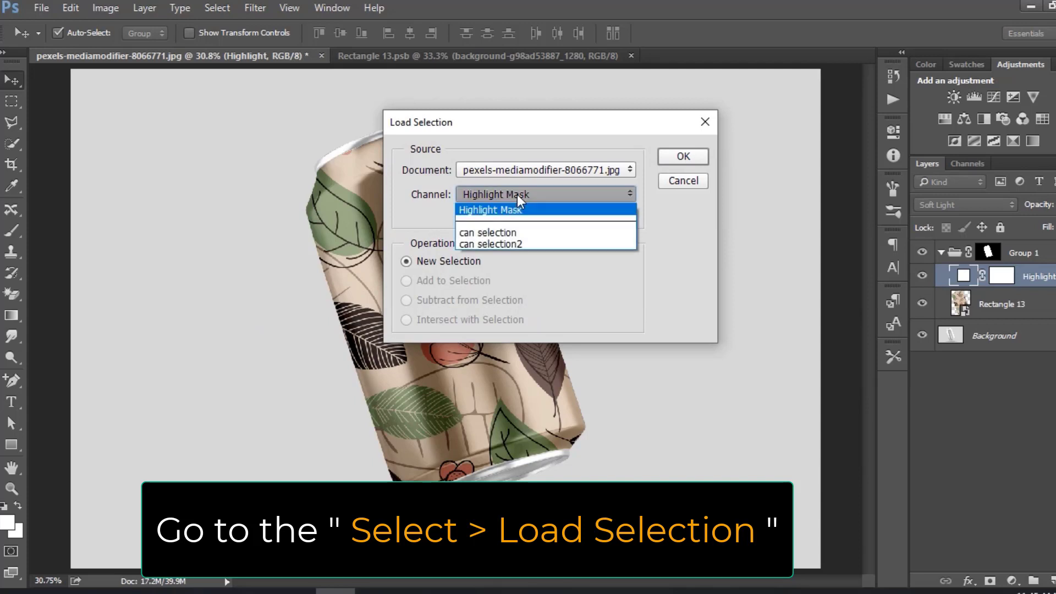
left_click(501, 233)
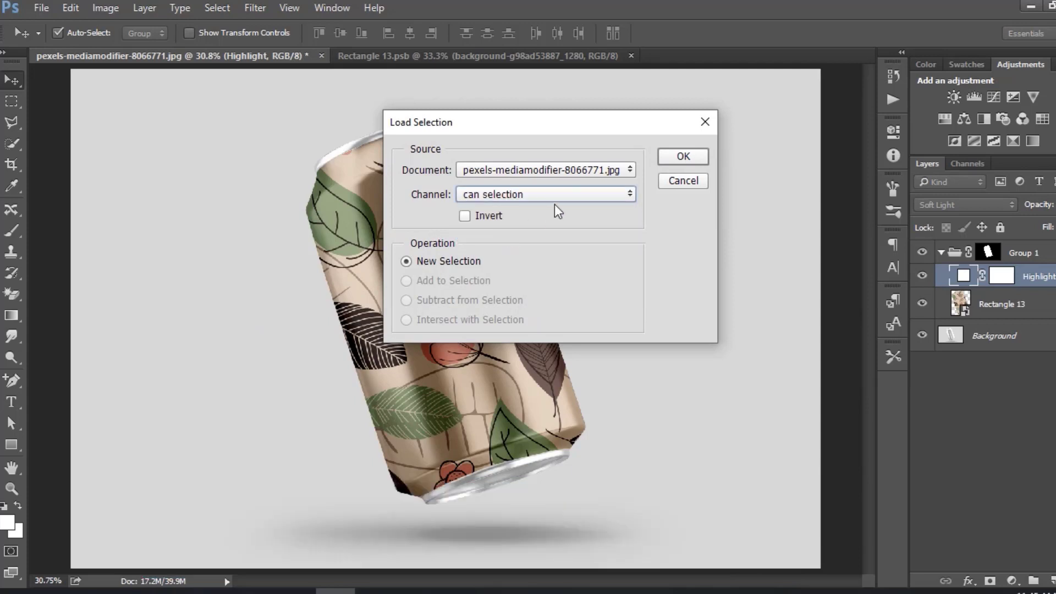
left_click(669, 157)
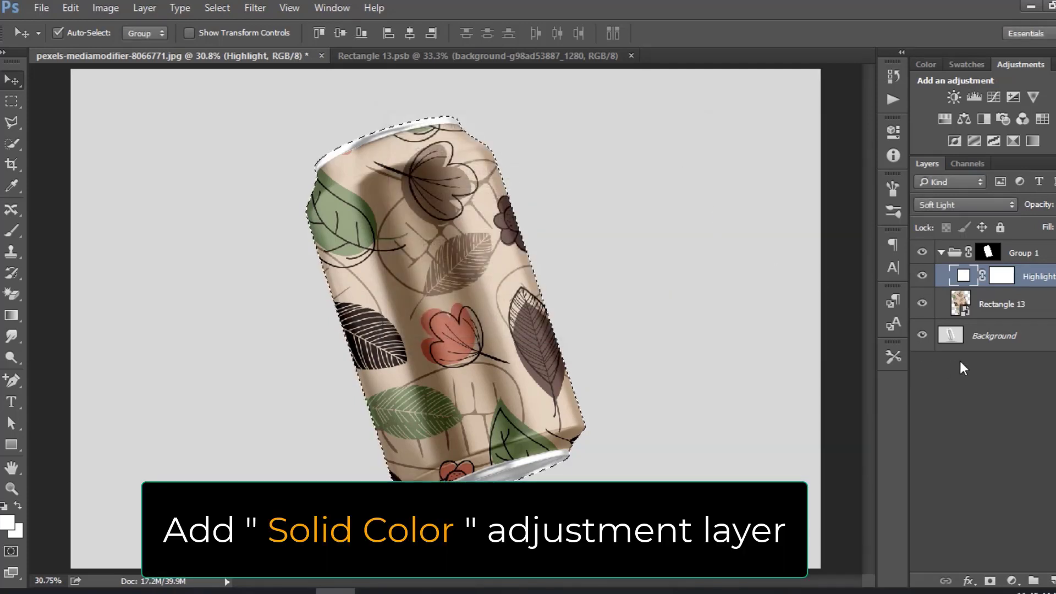
- Add a Solid Color fill layer above the Background from the can selection, coloured f67979
left_click(980, 336)
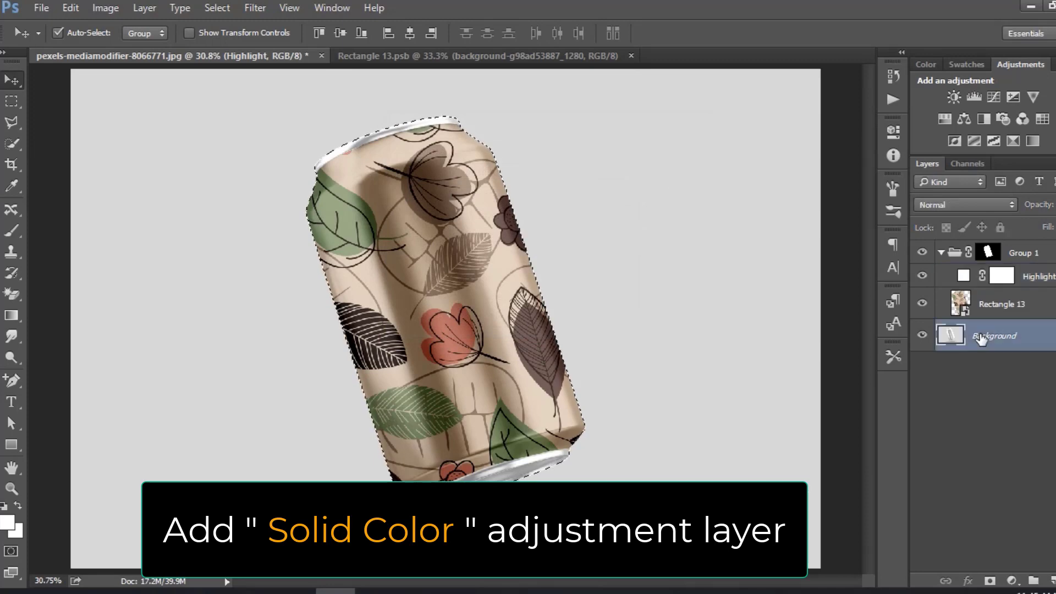
left_click(1011, 581)
left_click(957, 232)
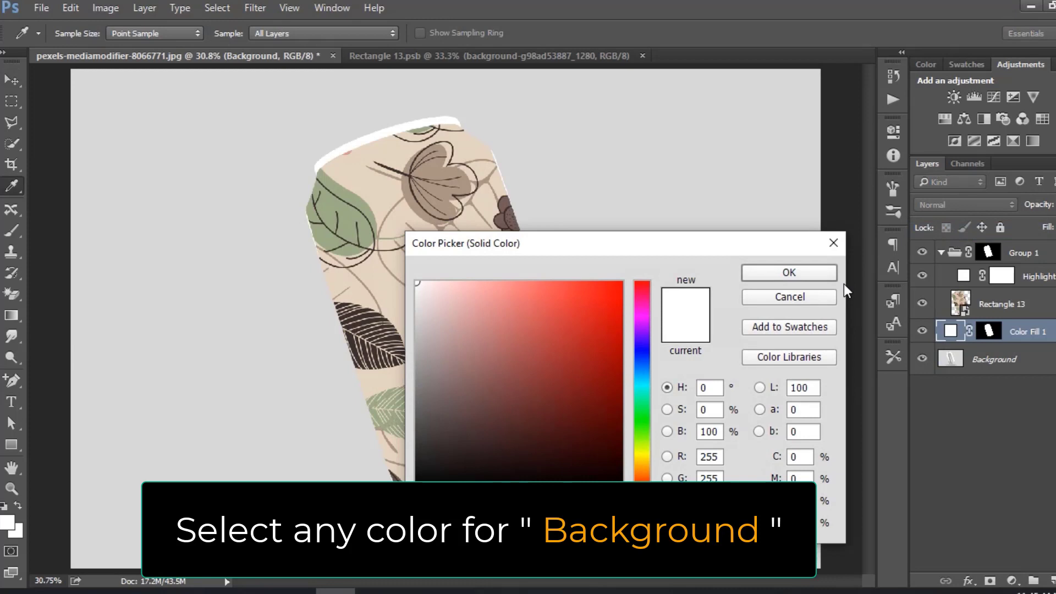
left_click_drag(579, 292, 587, 371)
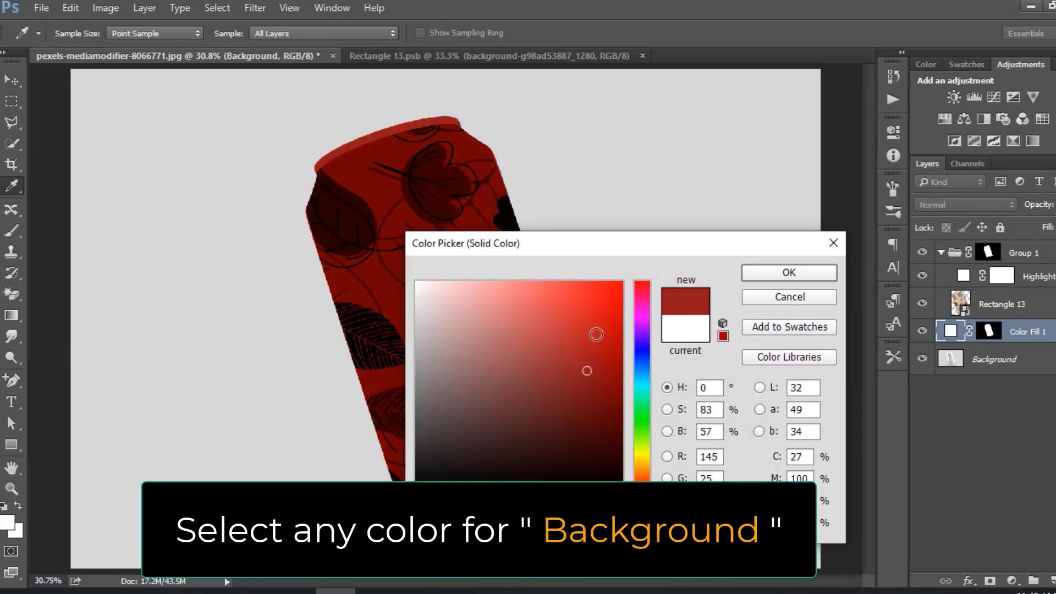
left_click(521, 290)
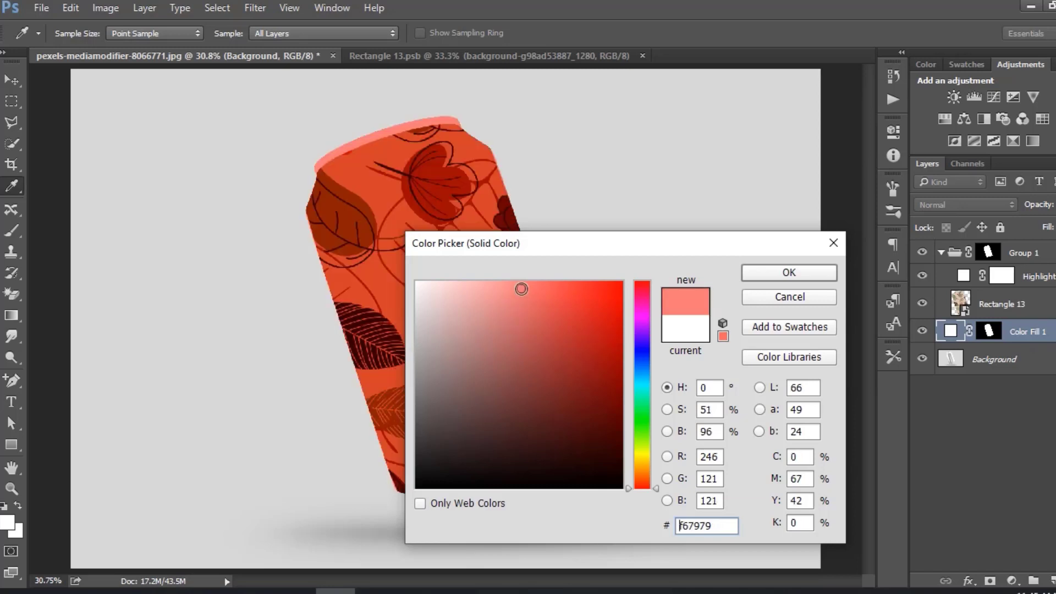
left_click(790, 273)
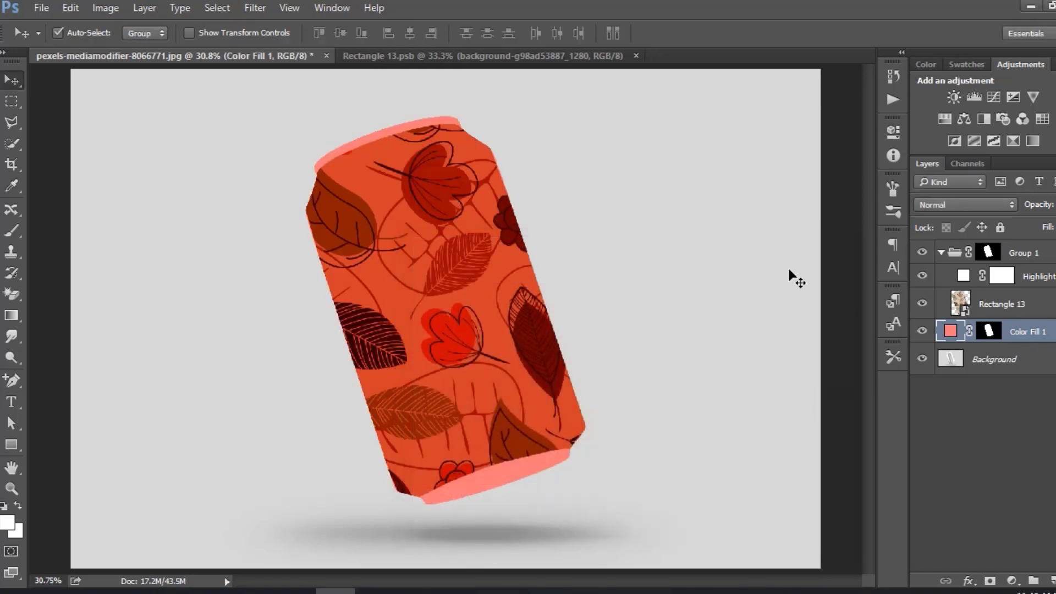
- Set the colour fill layer's blending mode to Linear Burn and invert its mask so the colour fills the backdrop around the can
left_click(936, 205)
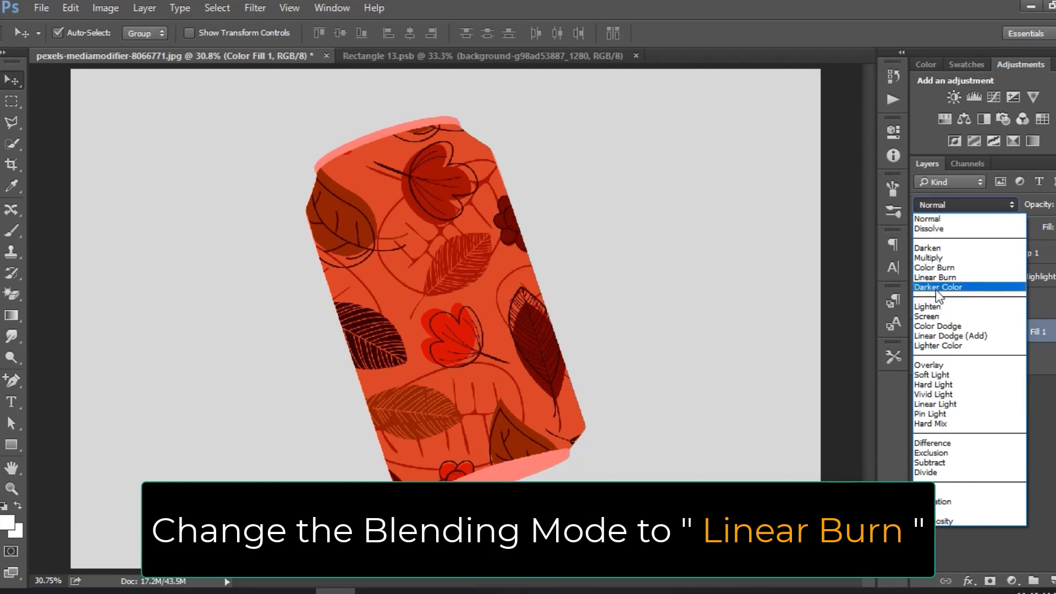
left_click(938, 277)
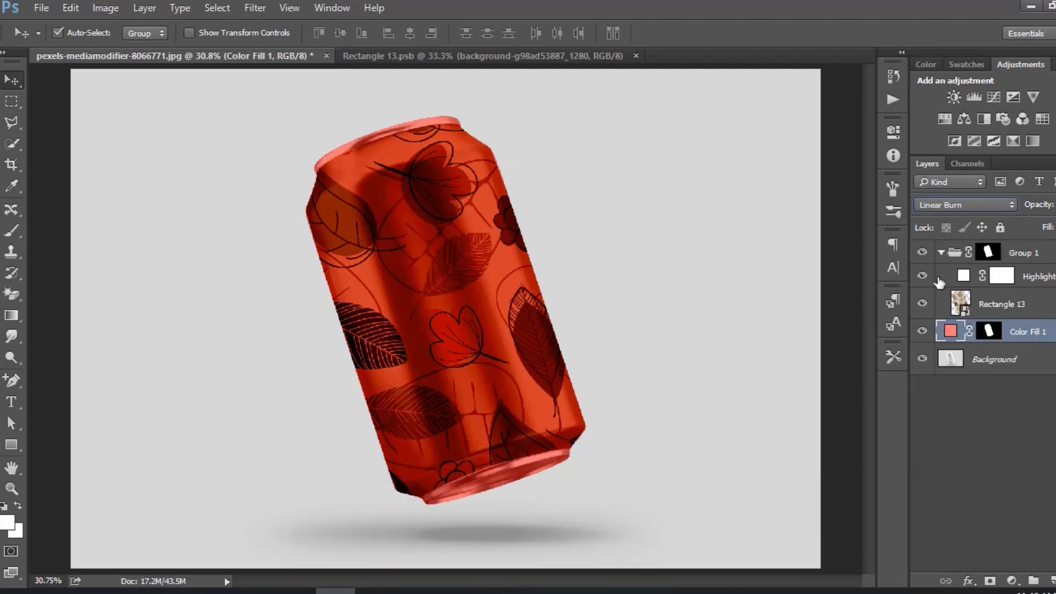
left_click(990, 331)
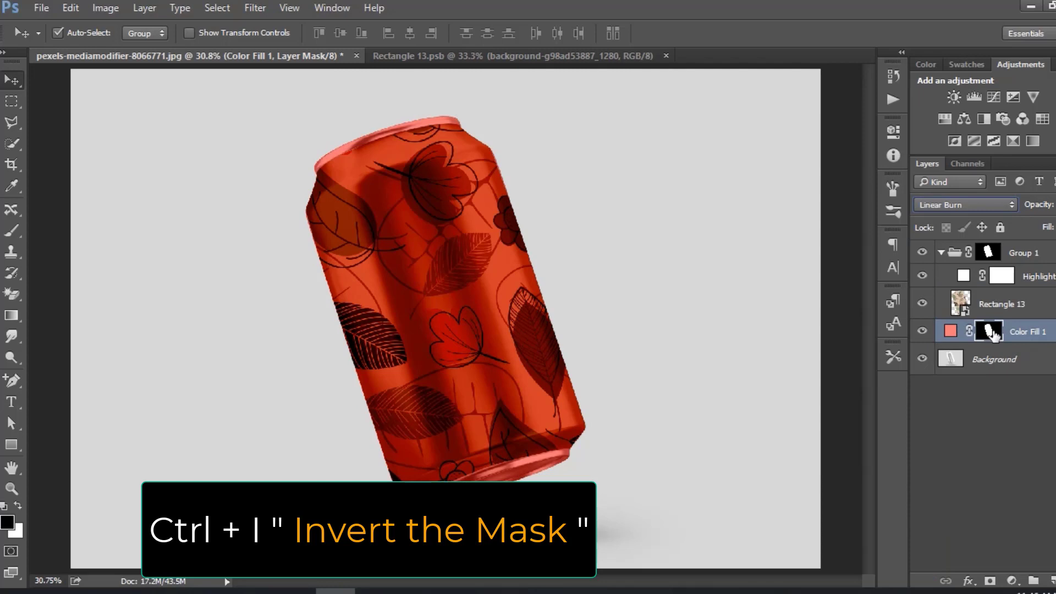
key("ctrl")
key("ctrl+i")
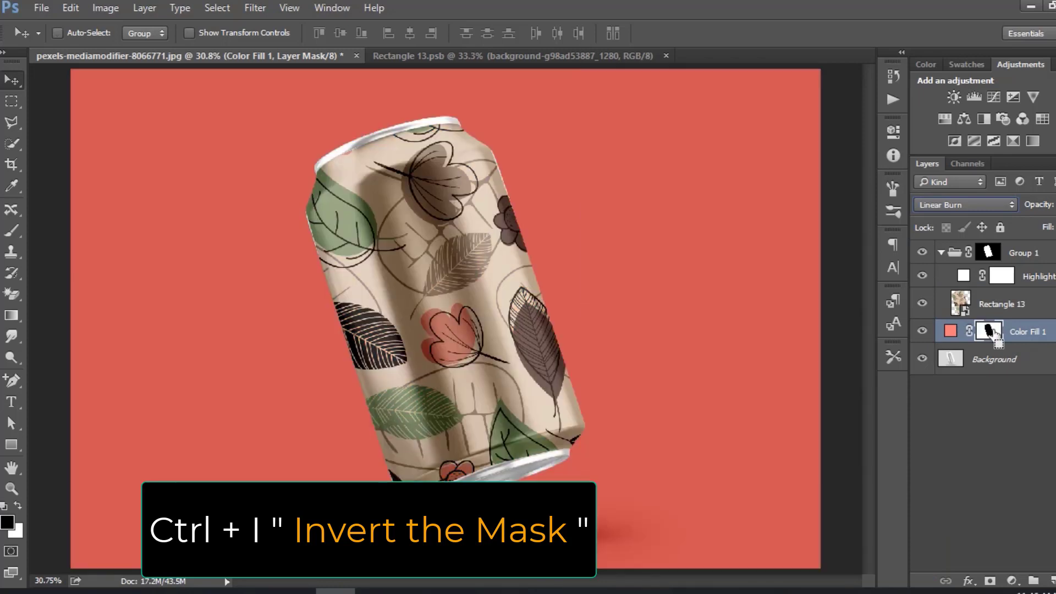
- Try beige and orange shades for the background colour fill, then settle on a bright red with hue 0°
double_click(949, 332)
left_click(503, 305)
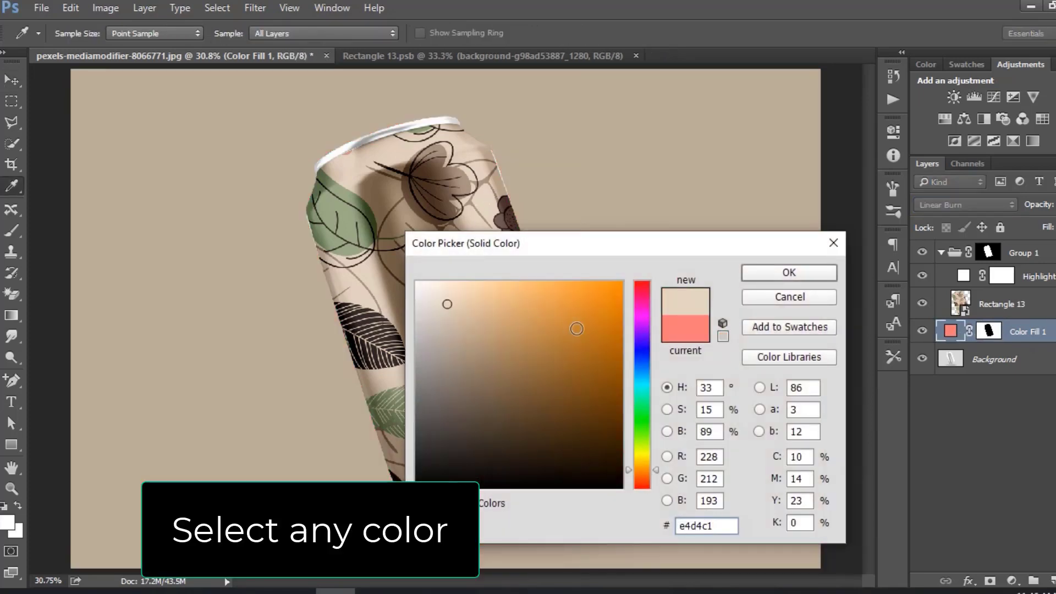
left_click(577, 325)
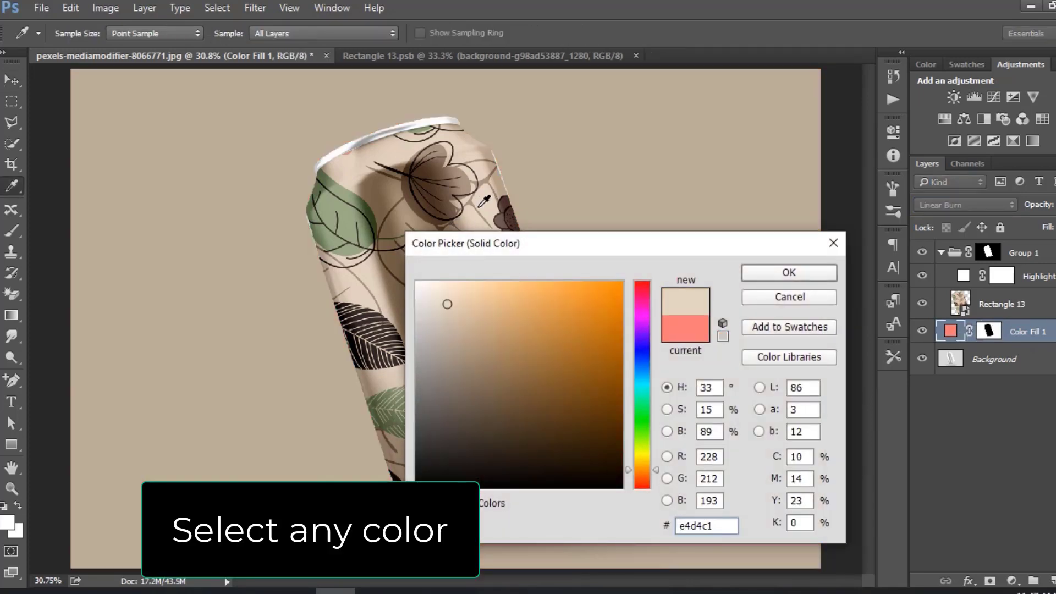
left_click(479, 206)
left_click(566, 299)
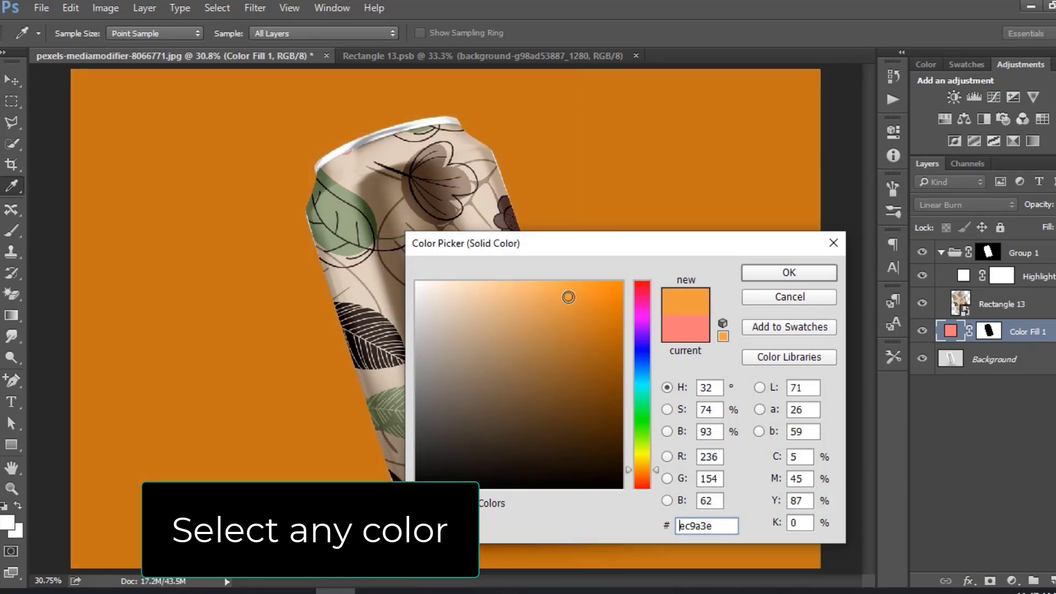
left_click(576, 426)
left_click_drag(586, 249, 338, 540)
left_click(416, 410)
left_click(289, 382)
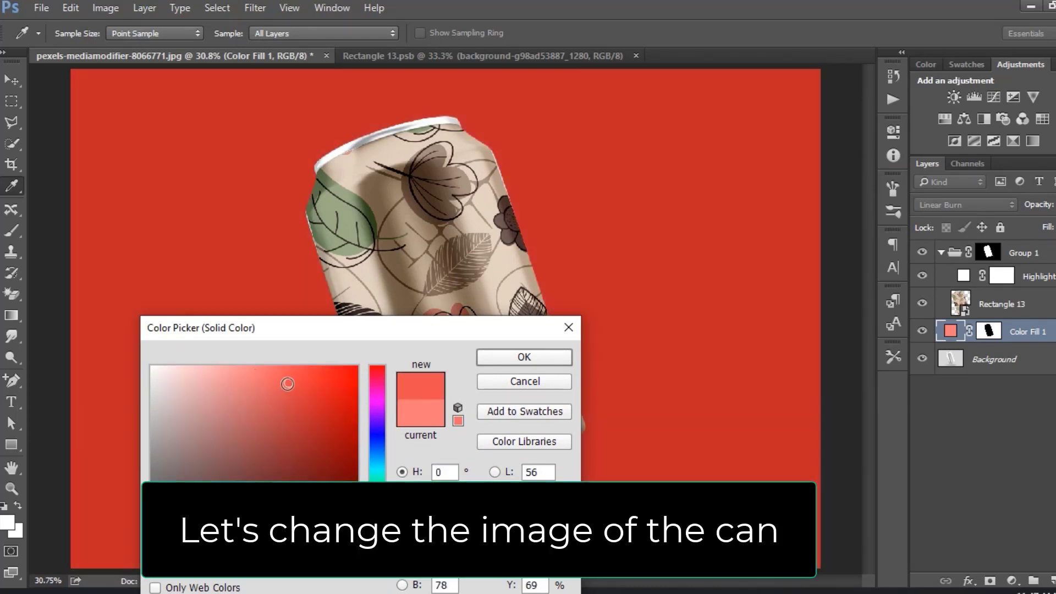
left_click(523, 356)
key("v")
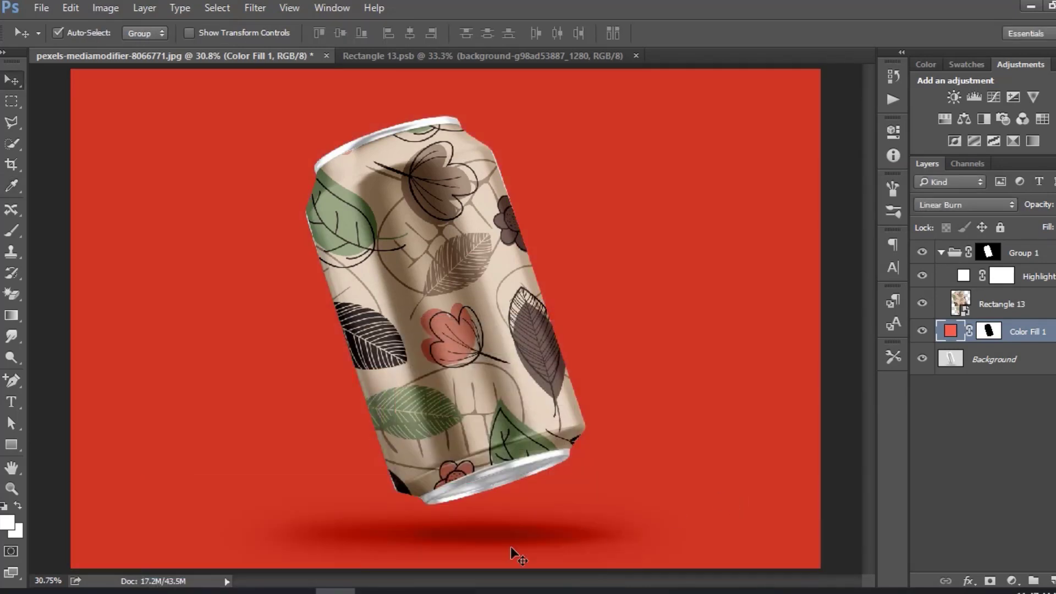
- Open the Rectangle 13 label Smart Object and place tropical-fruits-gff6e3cbdf_1280.png in it as an embedded image
double_click(961, 304)
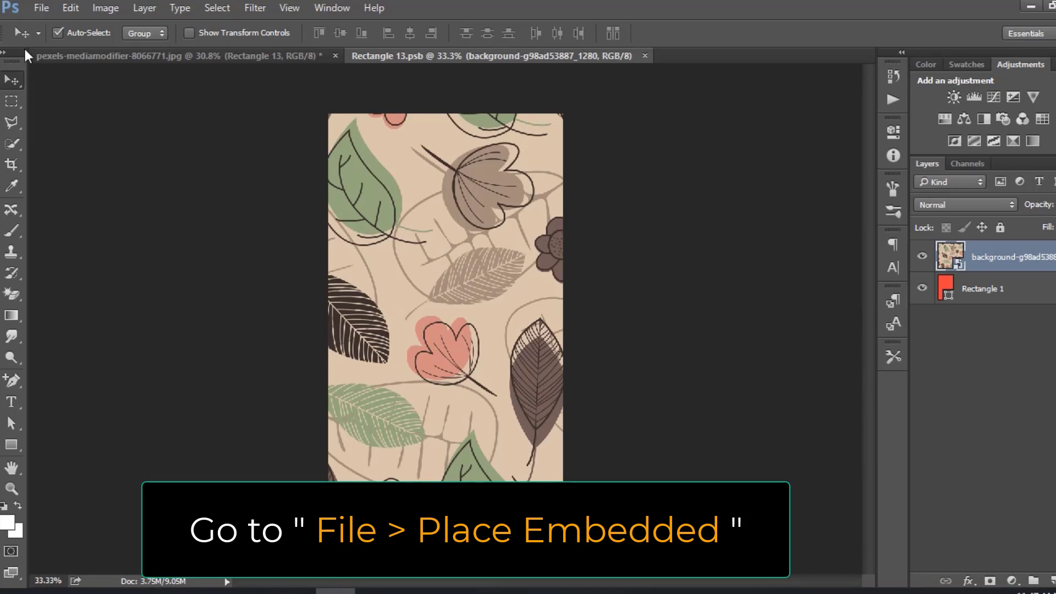
left_click(36, 9)
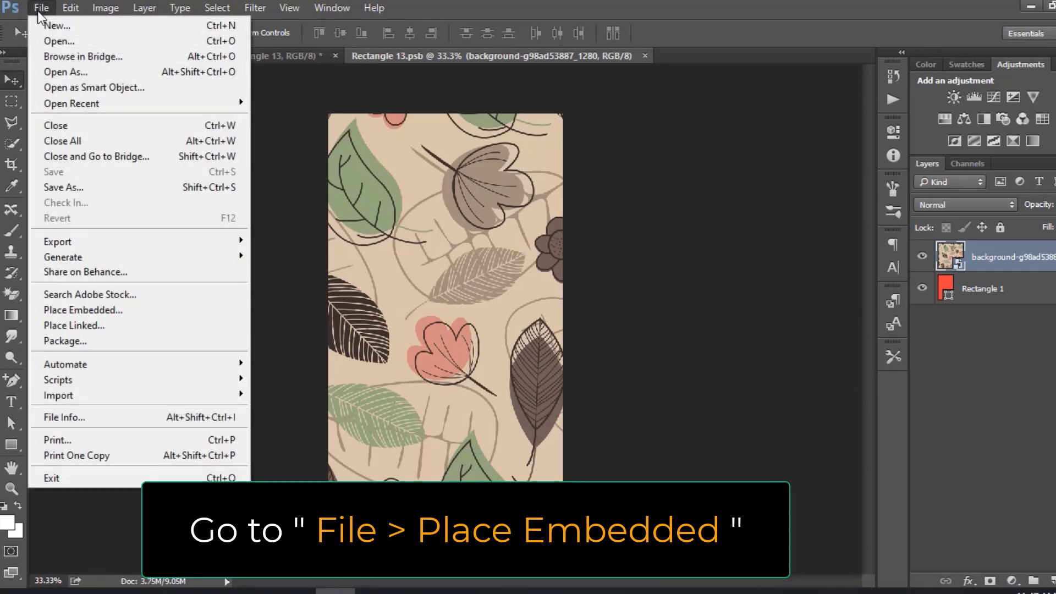
left_click(112, 310)
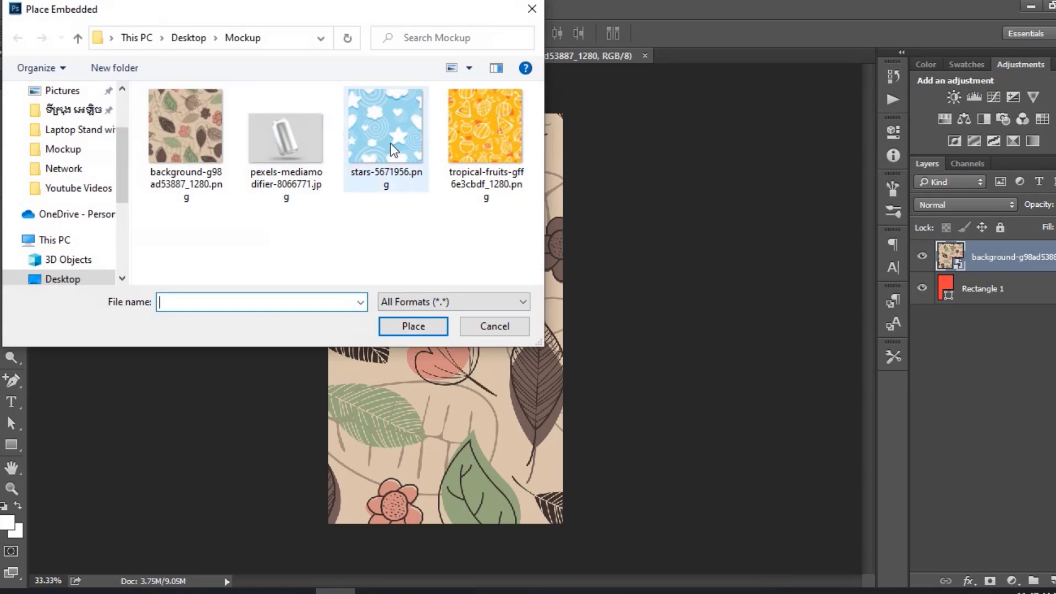
double_click(478, 144)
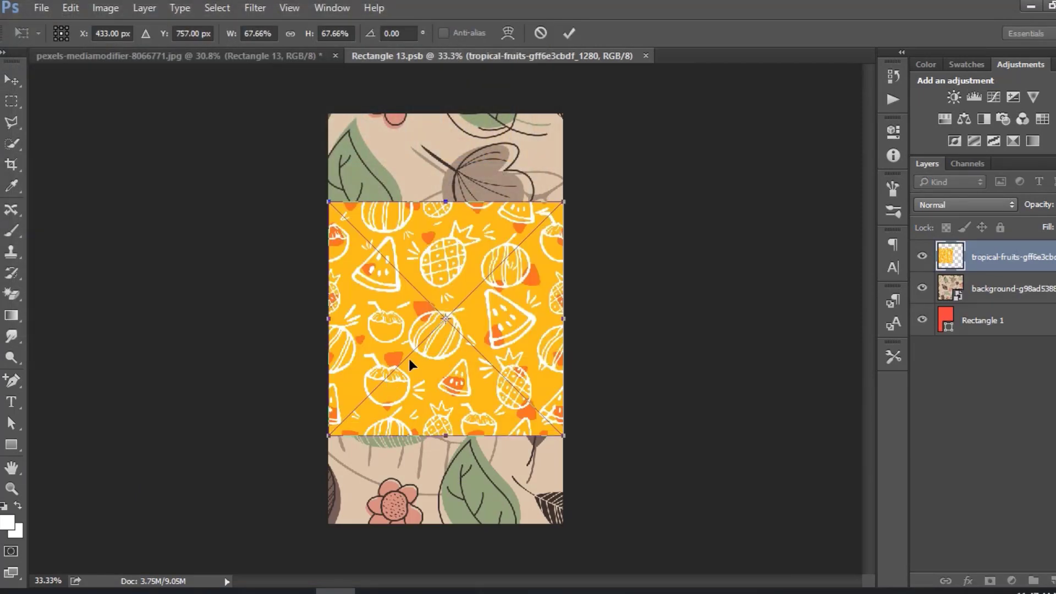
- Scale the fruit pattern from its centre to 120.31% to cover the label, save the Smart Object and return to the can document
key("alt")
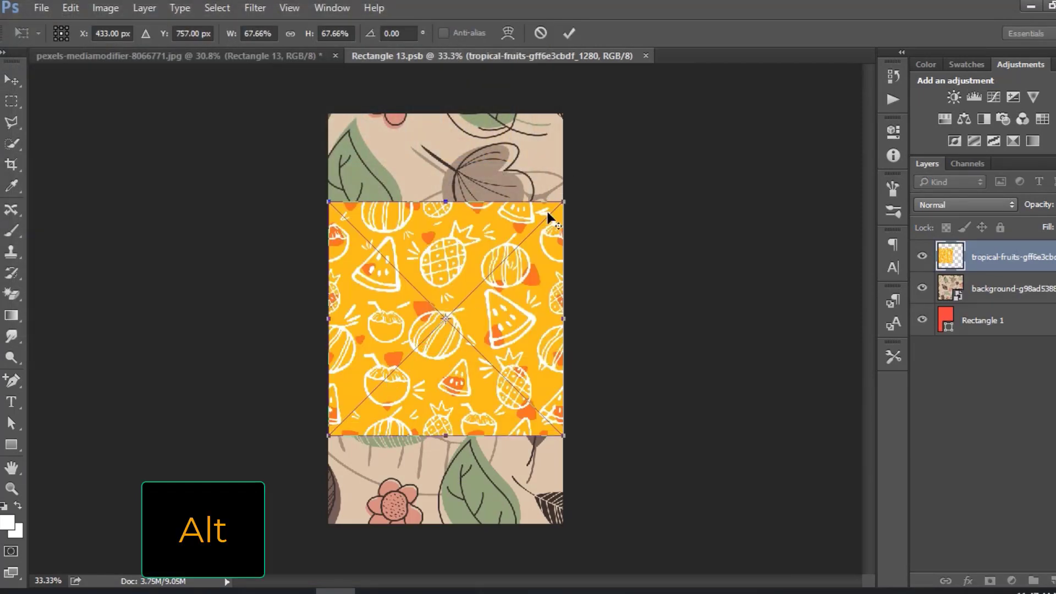
left_click_drag(563, 202, 634, 94)
left_click(566, 34)
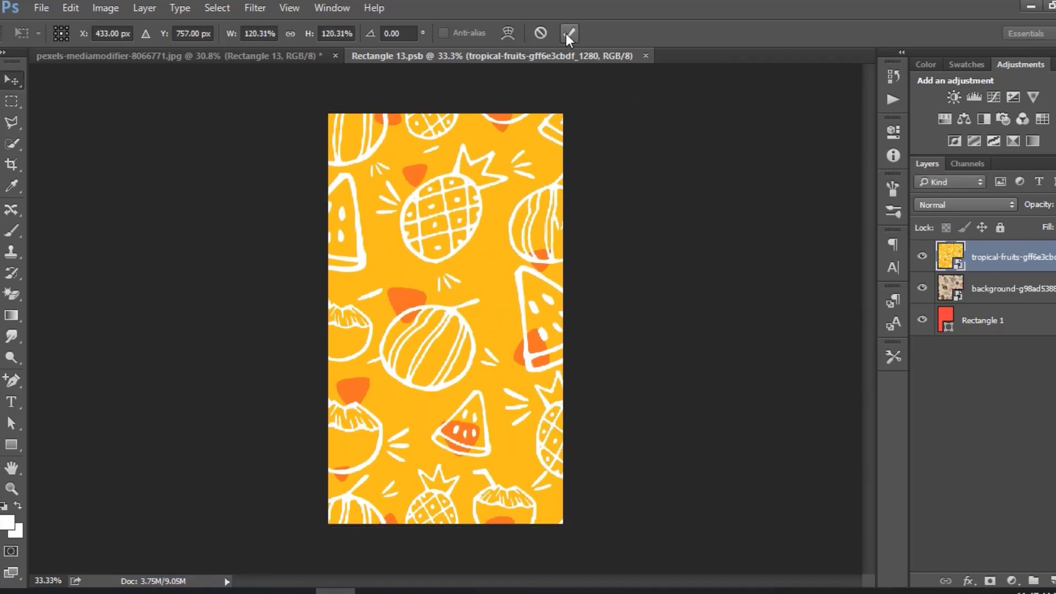
key("ctrl+s")
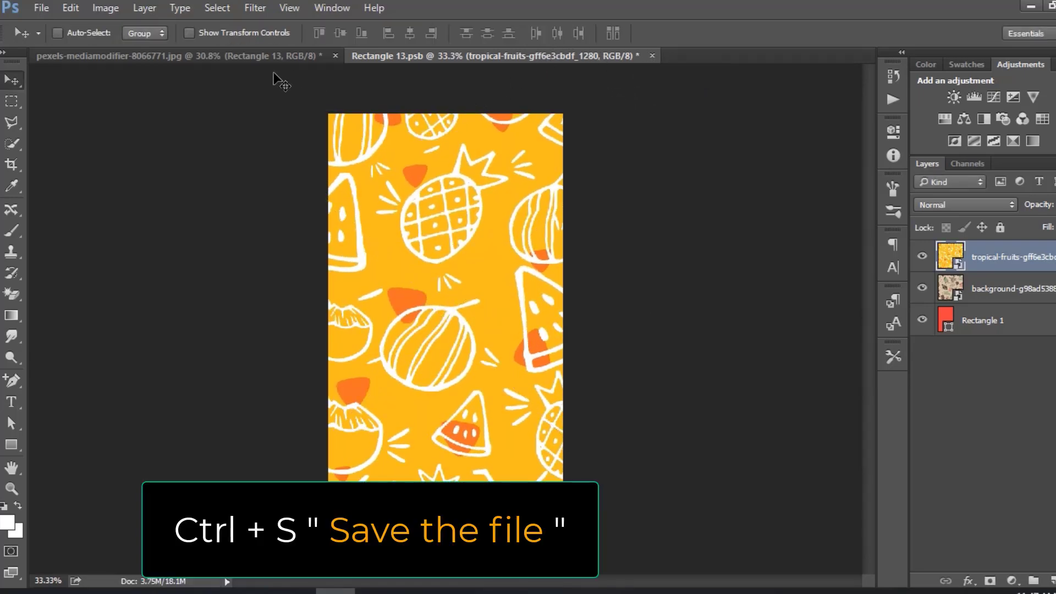
left_click(260, 54)
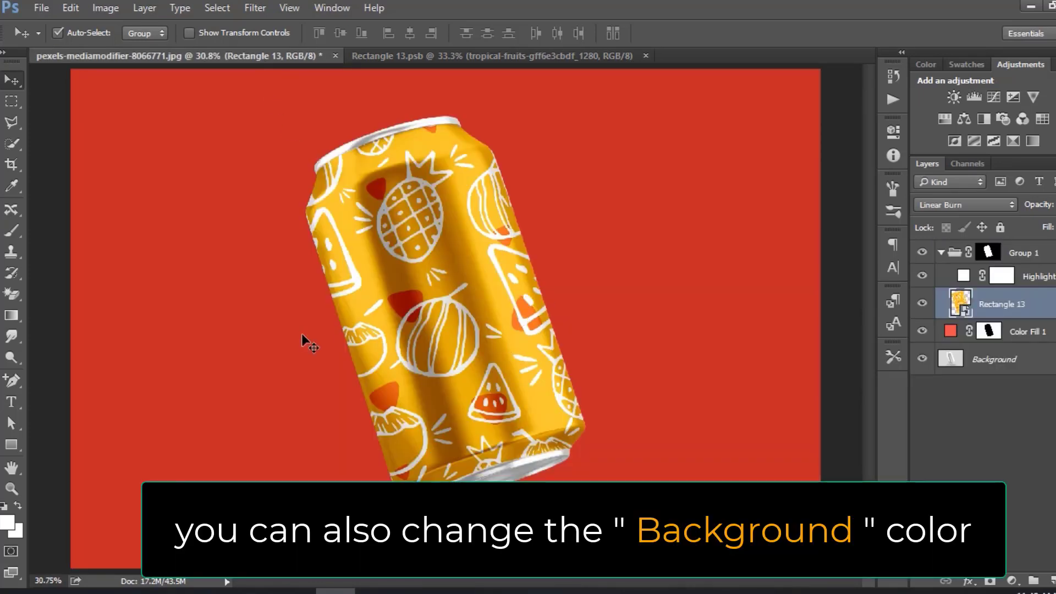
- Recolour the background colour fill with the yellow efb91d sampled from the can's fruit label
double_click(950, 330)
left_click(323, 229)
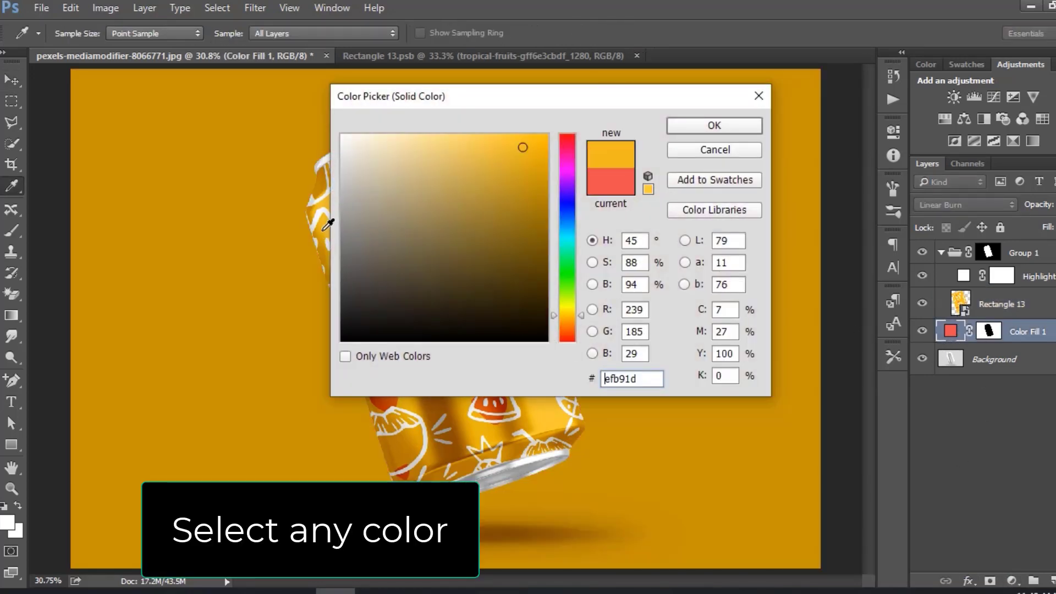
left_click(715, 126)
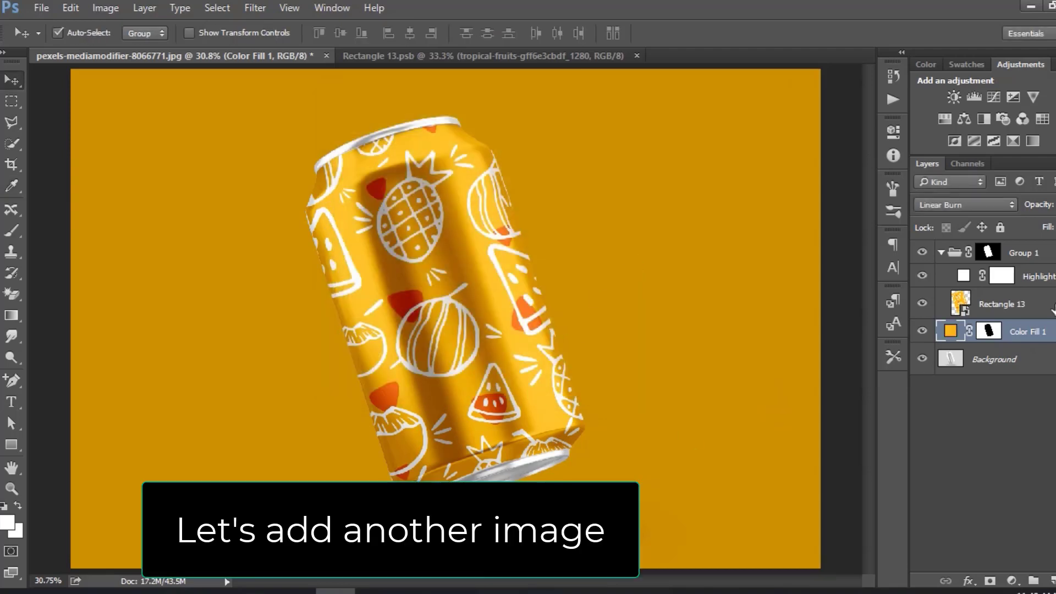
- Reopen the Rectangle 13 label Smart Object and place stars-5671956.png in it as an embedded image
double_click(960, 305)
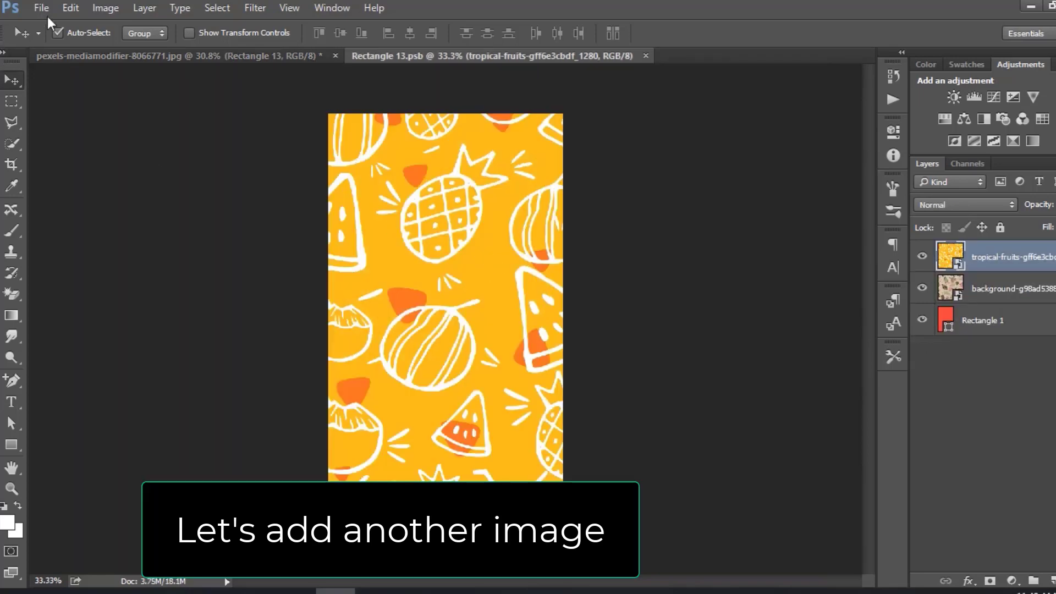
left_click(42, 8)
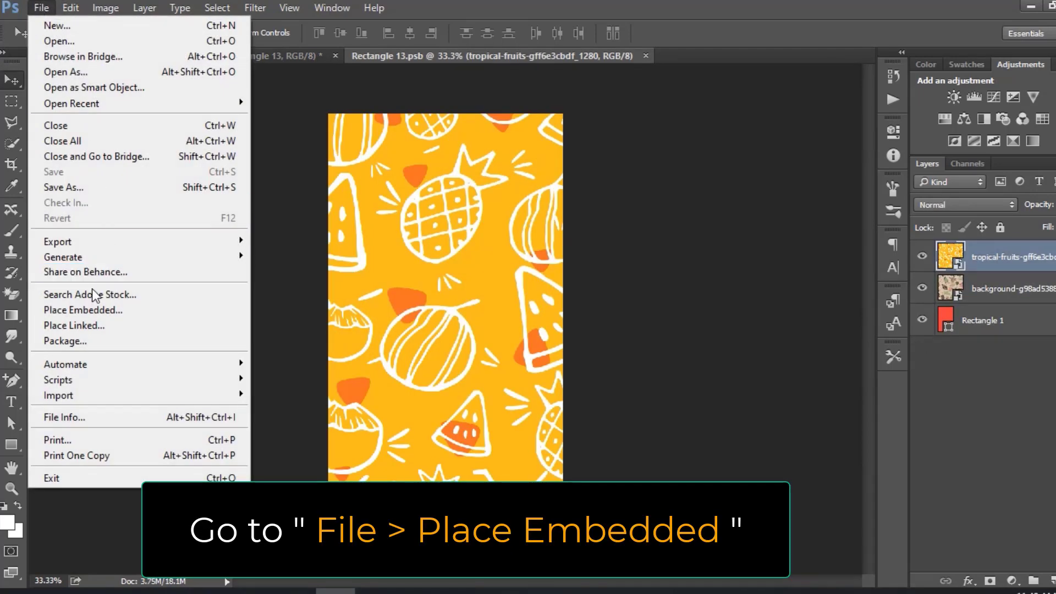
left_click(91, 307)
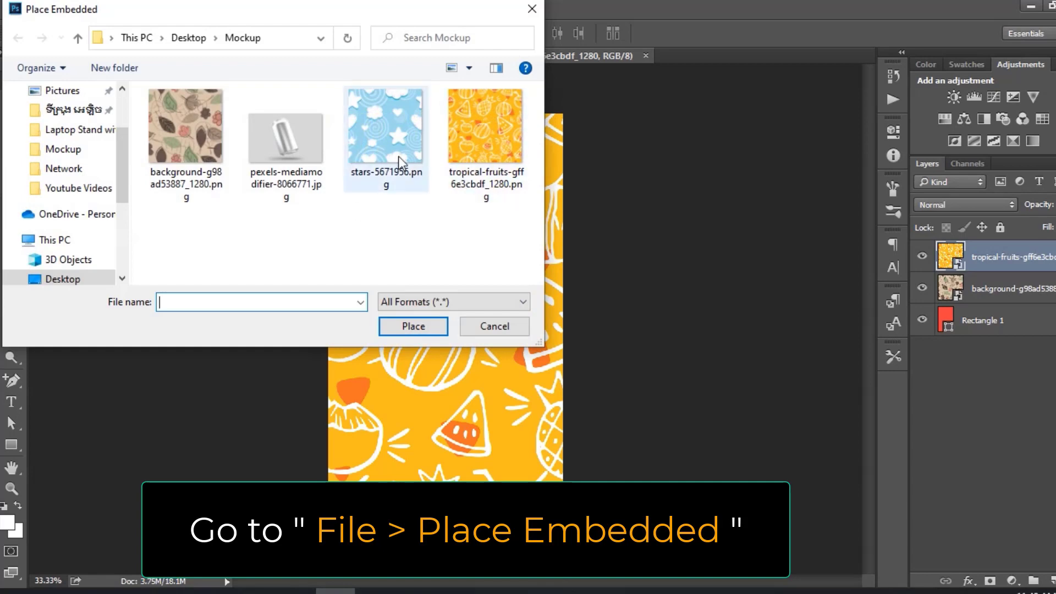
double_click(398, 156)
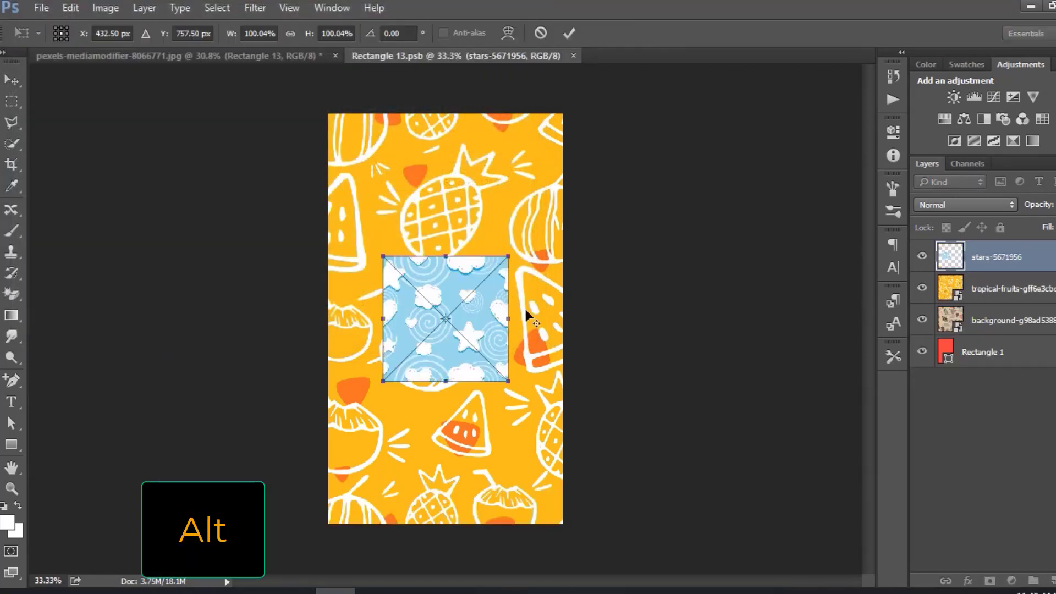
- Scale the stars pattern to 330.95% and shift it to cover the label, save the Smart Object and return to the can document
left_click_drag(508, 254, 619, 77)
left_click_drag(461, 396, 497, 395)
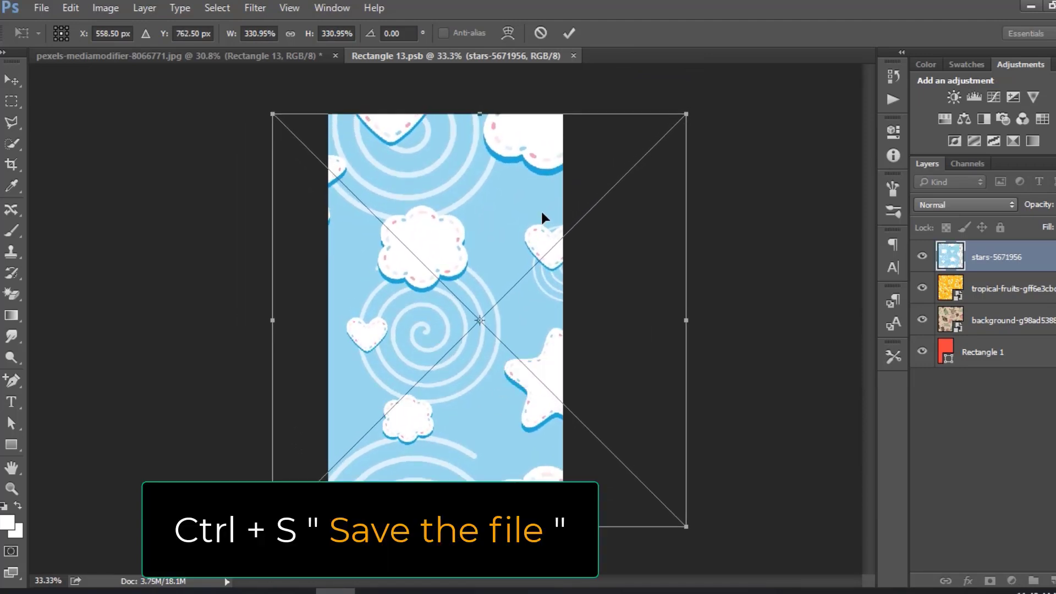
left_click(571, 34)
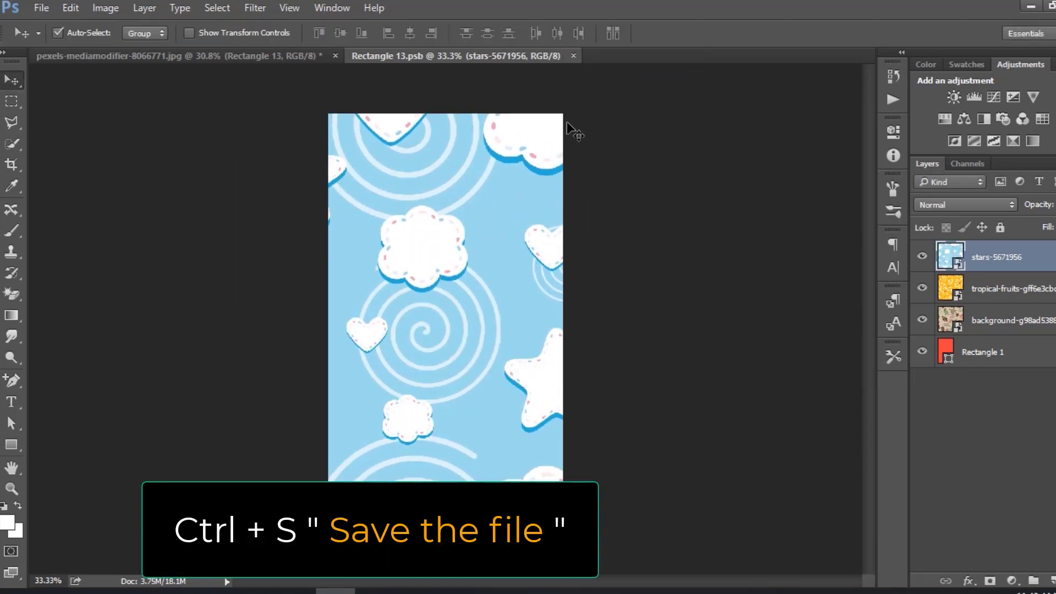
key("ctrl+s")
left_click(112, 58)
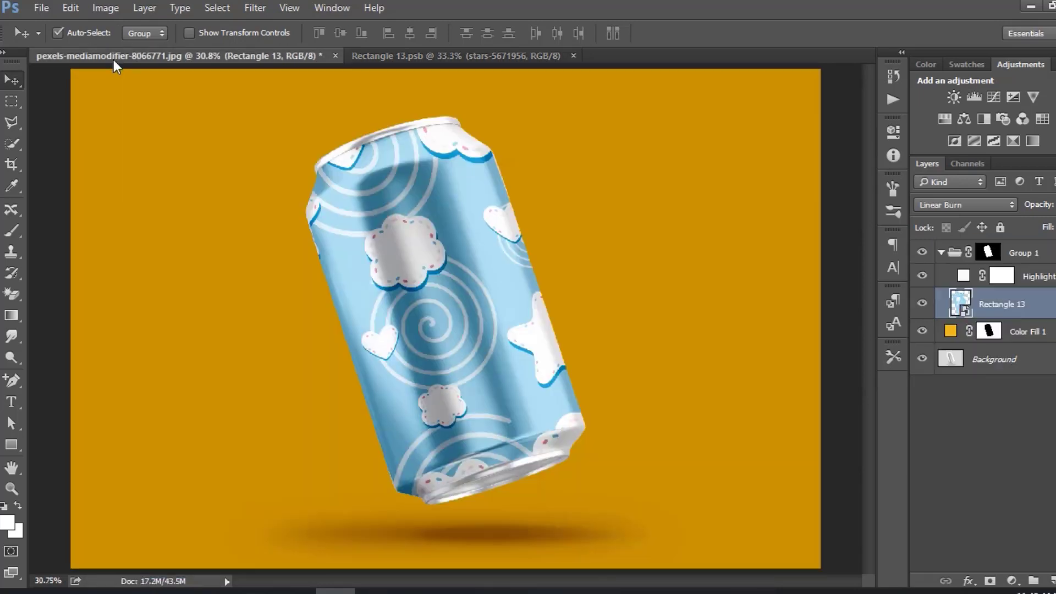
- Recolour the background colour fill by sampling light blue from the can's label and choosing a deeper, more saturated blue
double_click(955, 333)
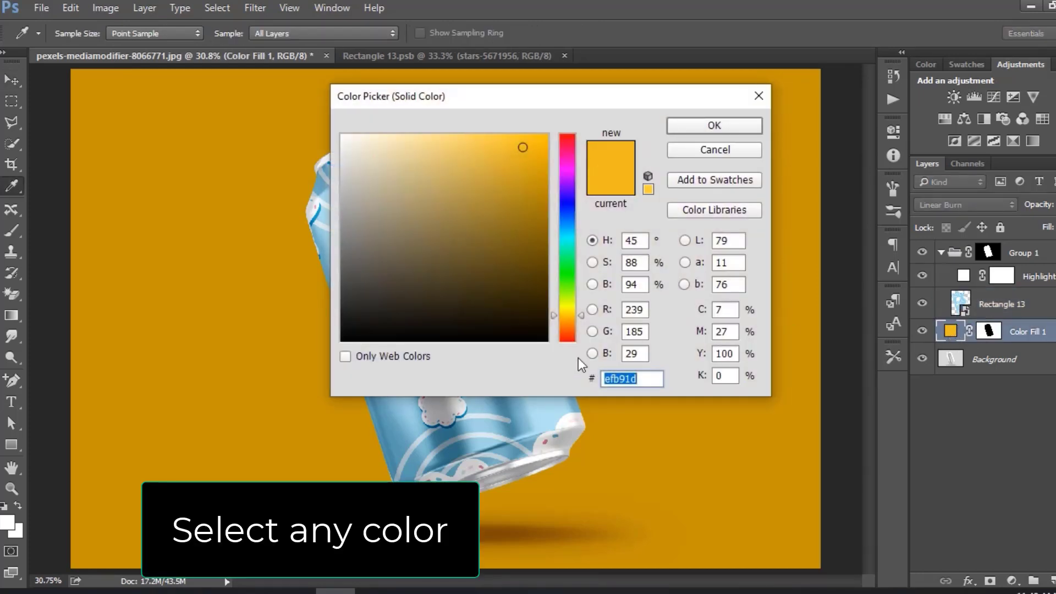
left_click(545, 418)
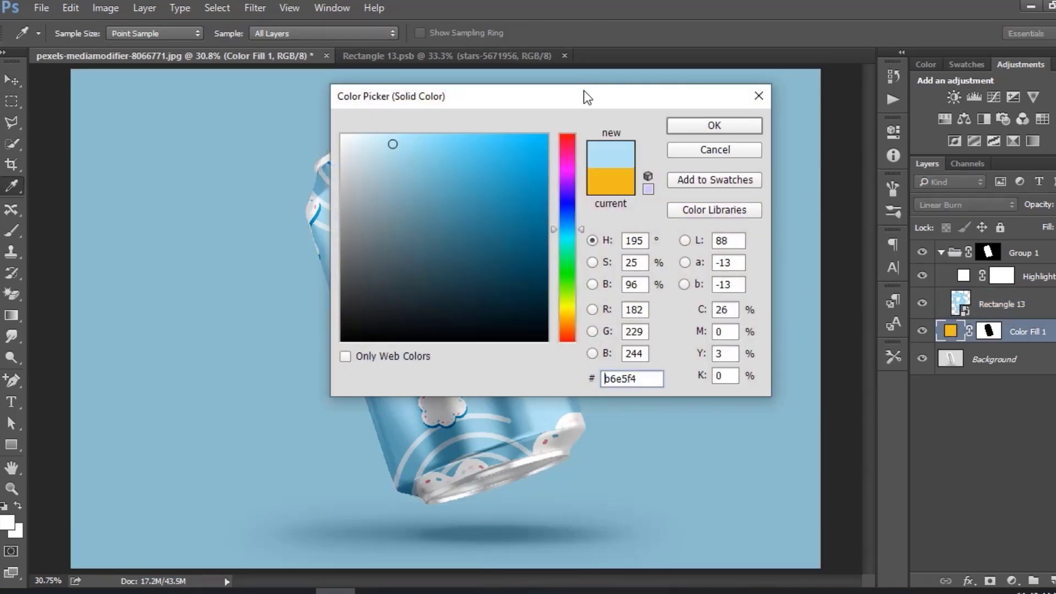
left_click_drag(583, 90, 423, 283)
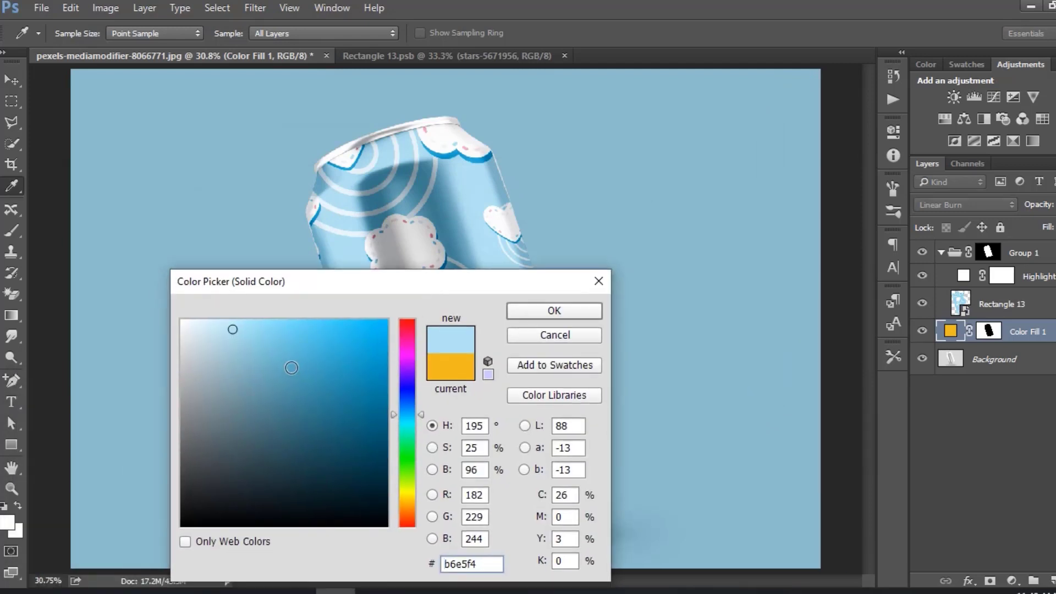
left_click(271, 372)
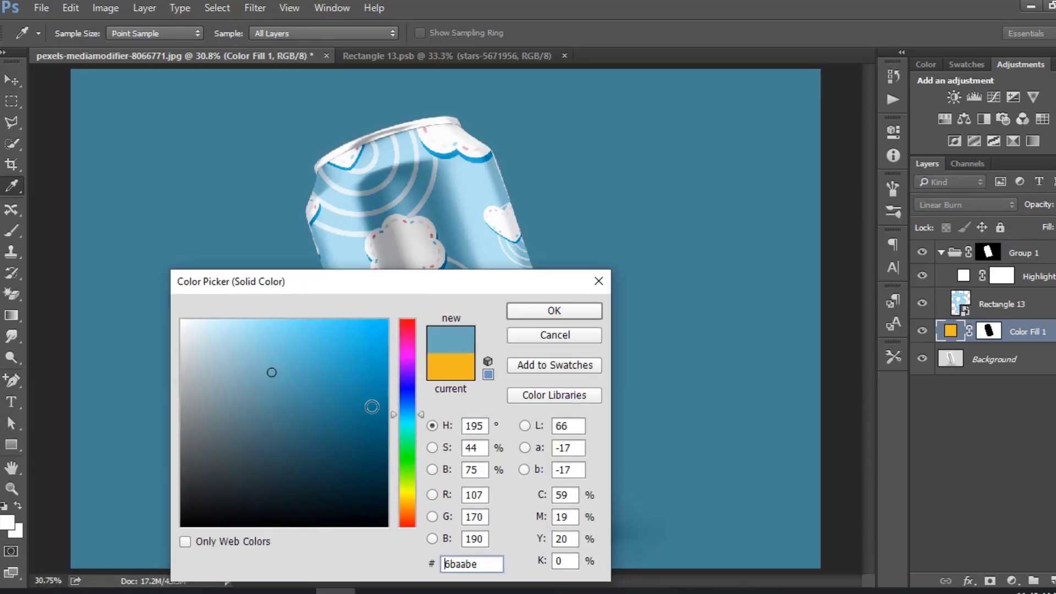
left_click(328, 387)
left_click(547, 323)
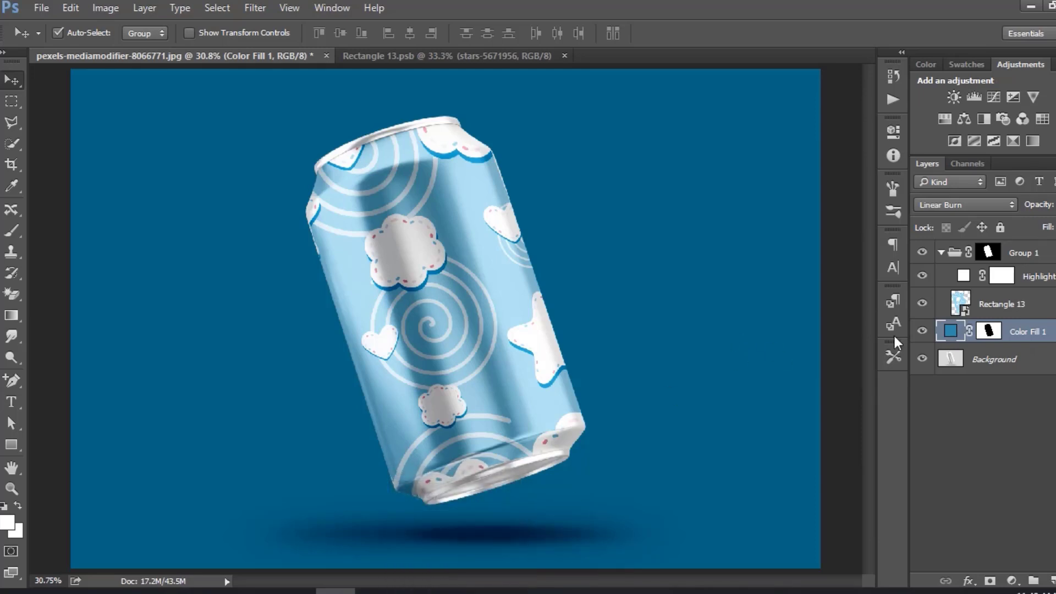
- Toggle the background colour fill layer's visibility to compare the can with and without the blue backdrop
left_click(922, 332)
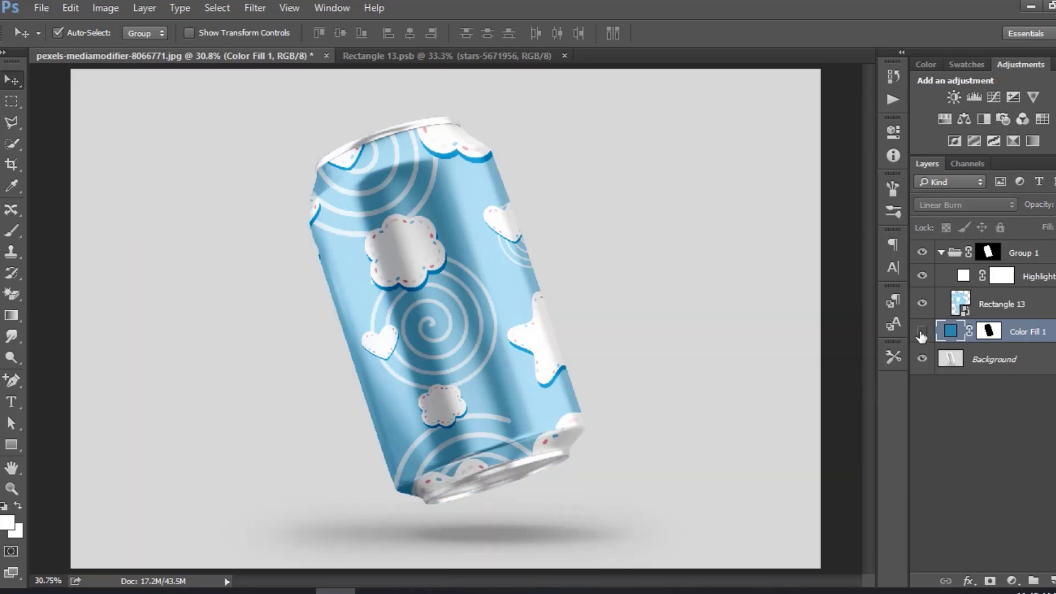
left_click(922, 331)
left_click(921, 332)
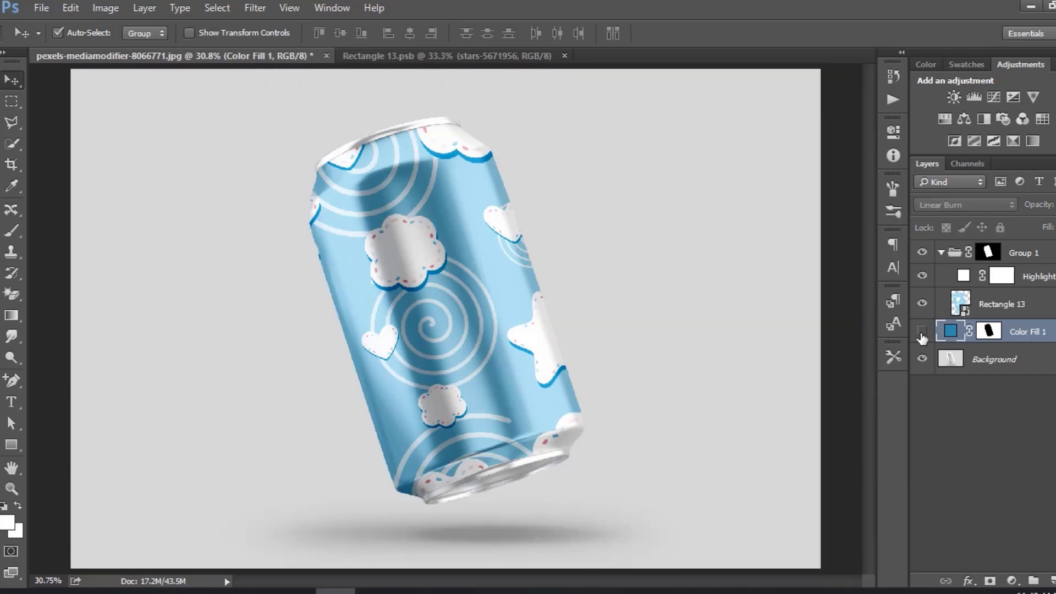